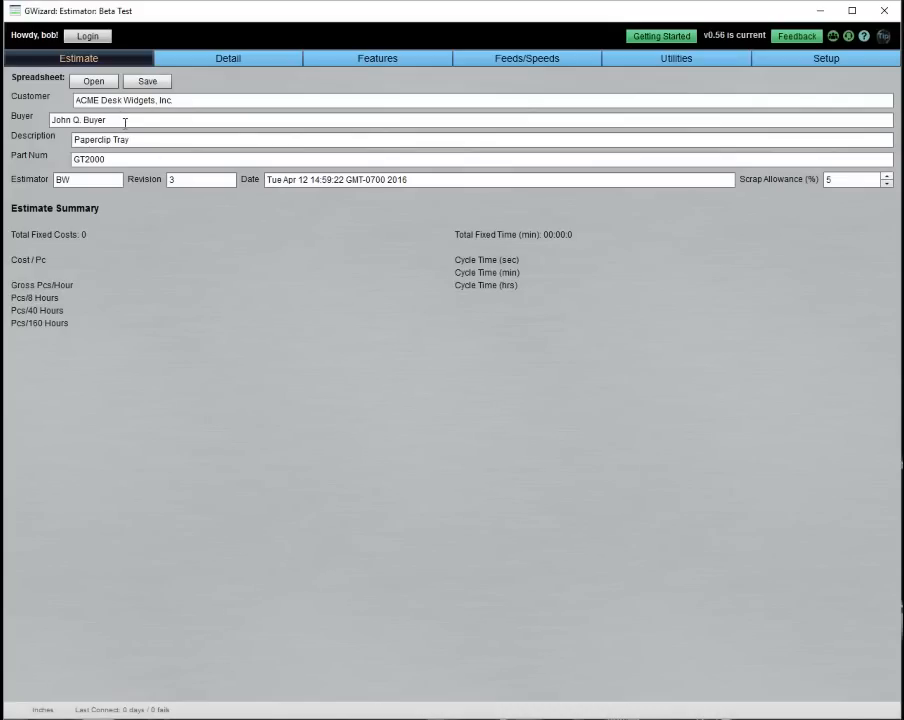
Look over the per-part and one-time cost sheets and the OD turning feature inputs.
{"action": "left_click", "coordinate": [192, 60]}
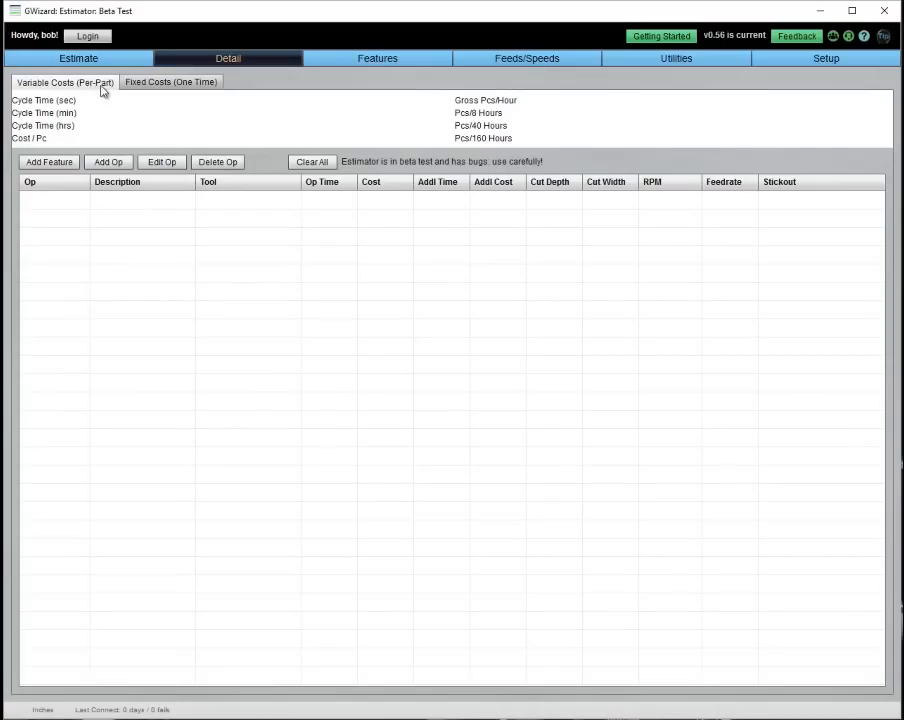
{"action": "left_click", "coordinate": [141, 88]}
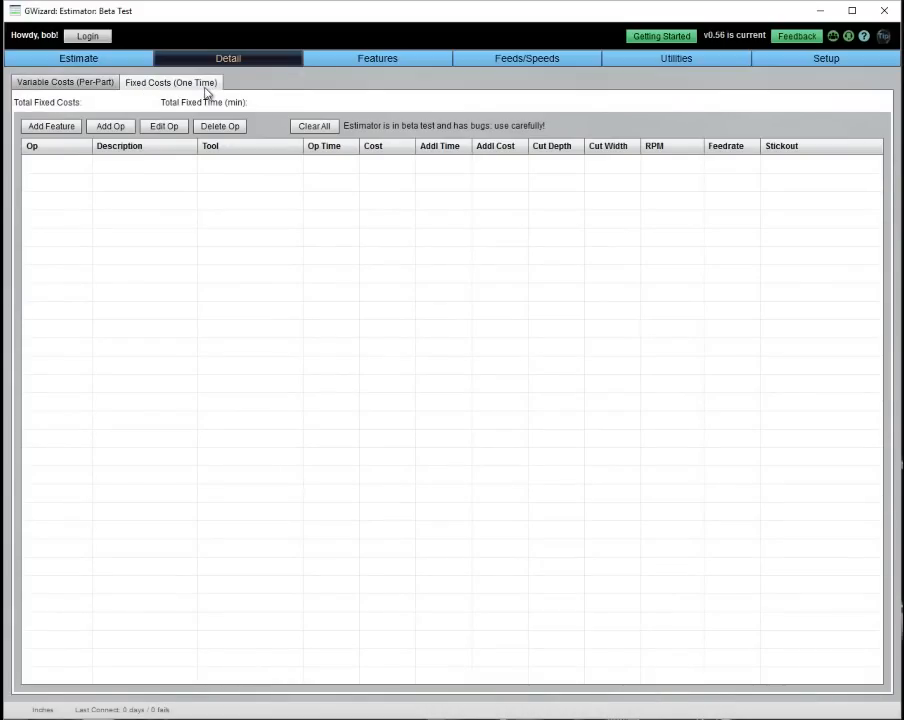
{"action": "left_click", "coordinate": [390, 59]}
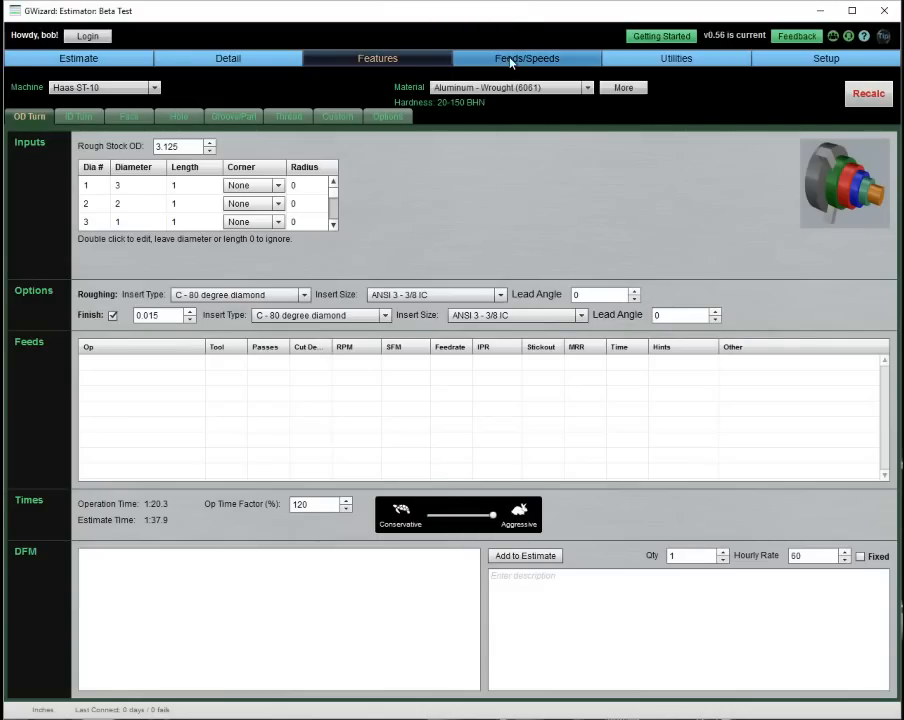
Review the Haas ST-10 machine profile and its hourly rate calculator without changing any values.
{"action": "left_click", "coordinate": [810, 62]}
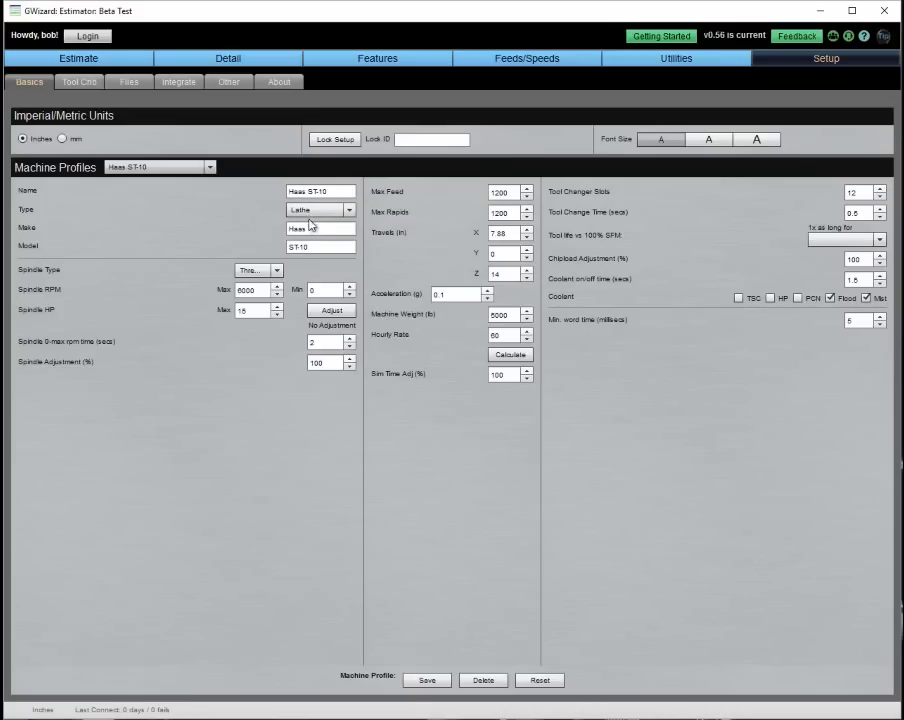
{"action": "left_click", "coordinate": [512, 355]}
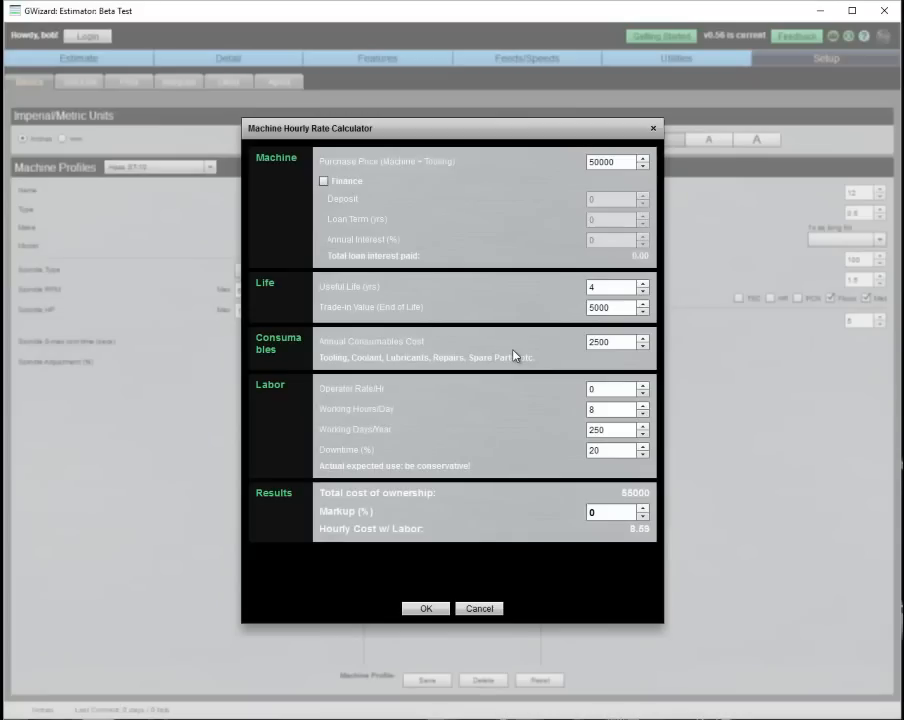
{"action": "left_click", "coordinate": [652, 128]}
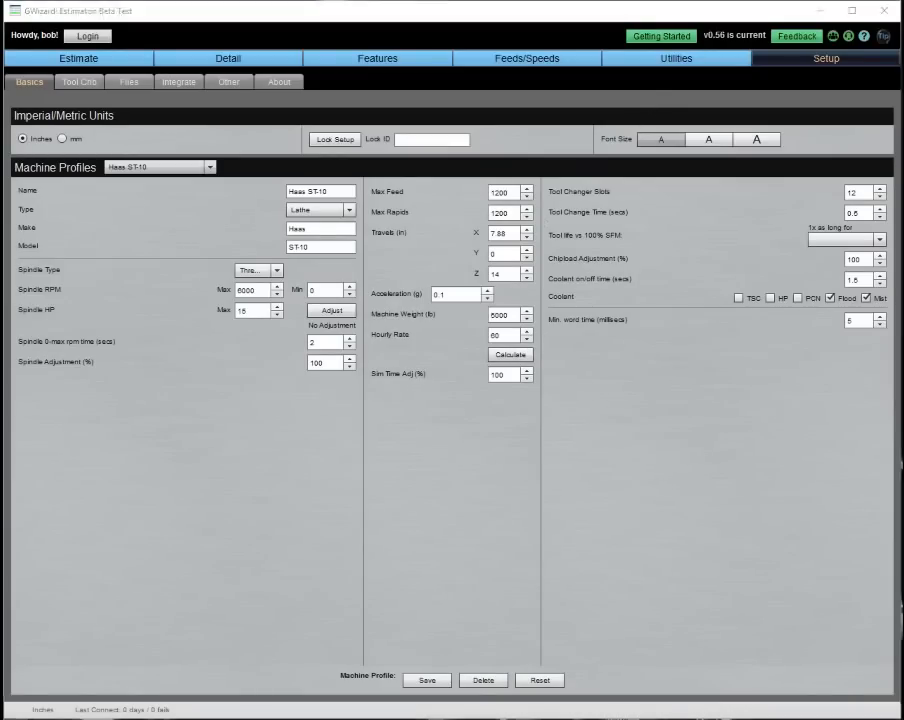
{"action": "key", "text": "alt+Tab"}
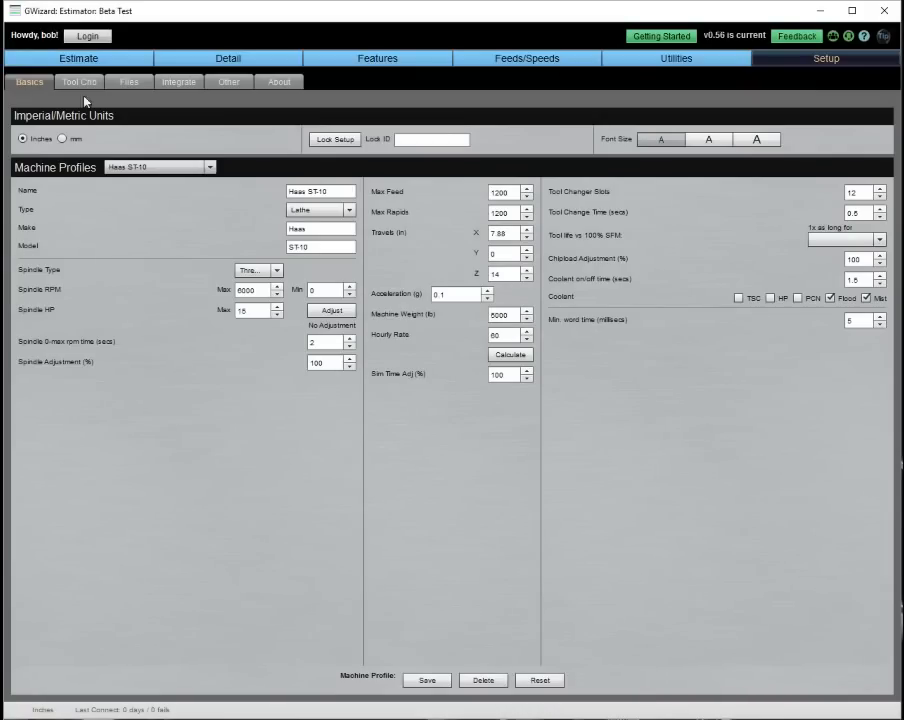
For the OD turning feature, check the lathe part print and set diameter 1 to 1.5 inches.
{"action": "left_click", "coordinate": [392, 59]}
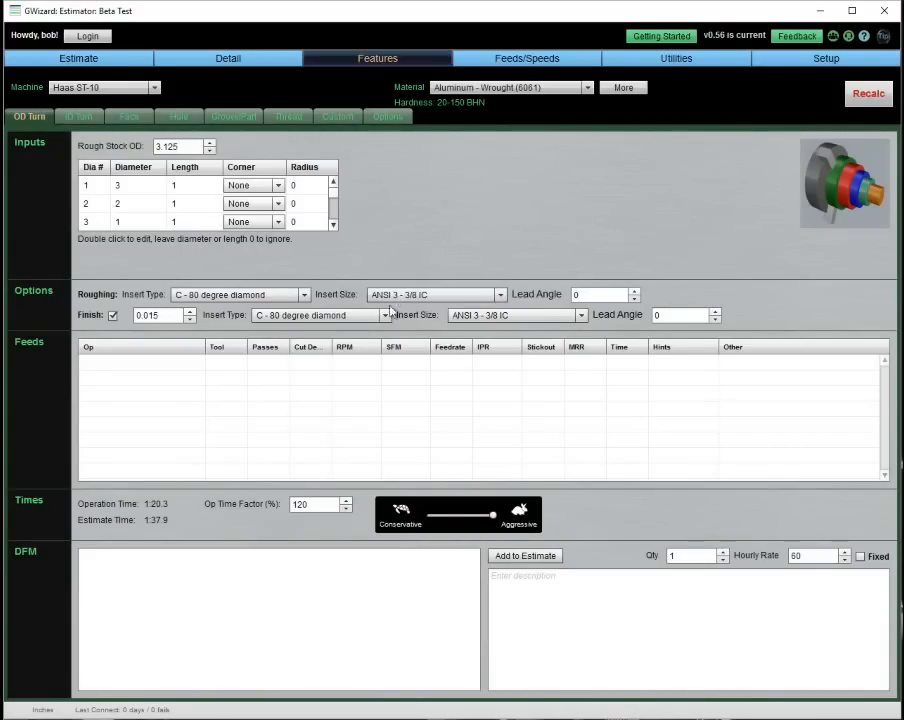
{"action": "left_click", "coordinate": [178, 205]}
{"action": "left_click", "coordinate": [148, 190]}
{"action": "key", "text": "alt+Tab"}
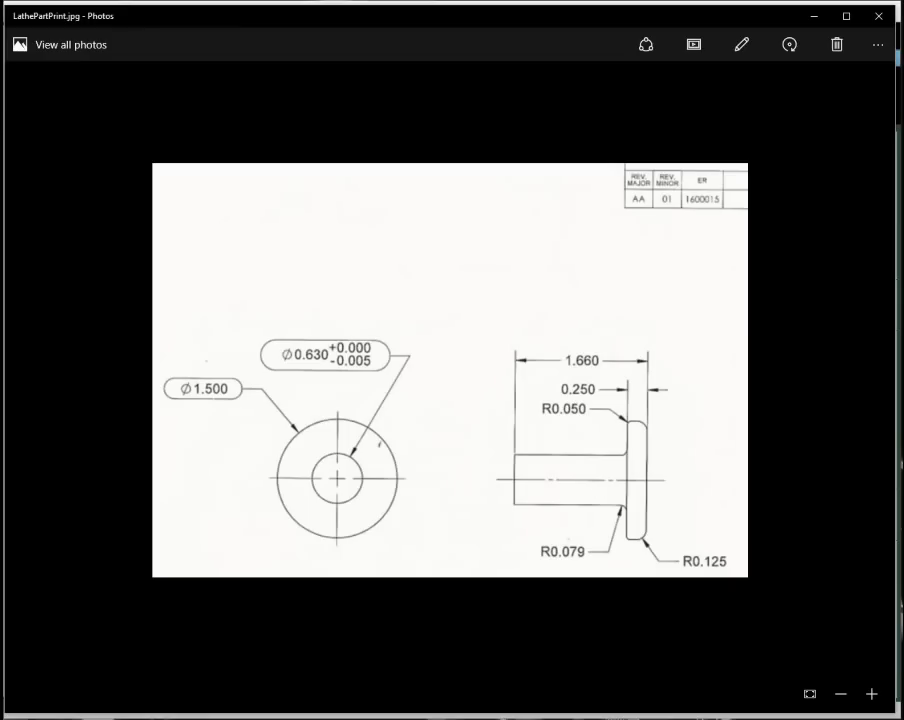
{"action": "key", "text": "alt+Tab"}
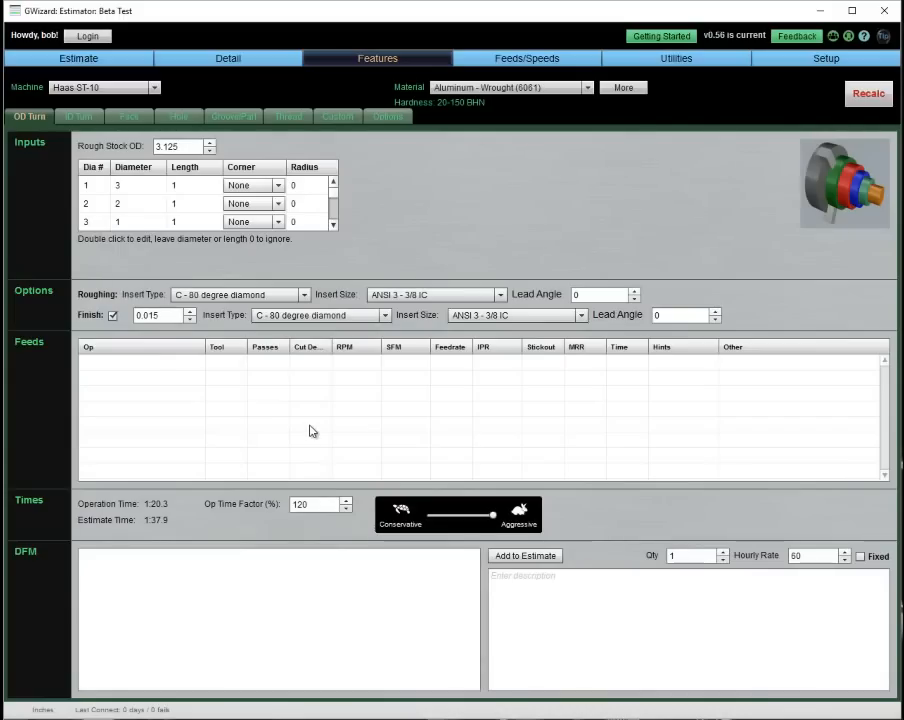
{"action": "left_click", "coordinate": [122, 185]}
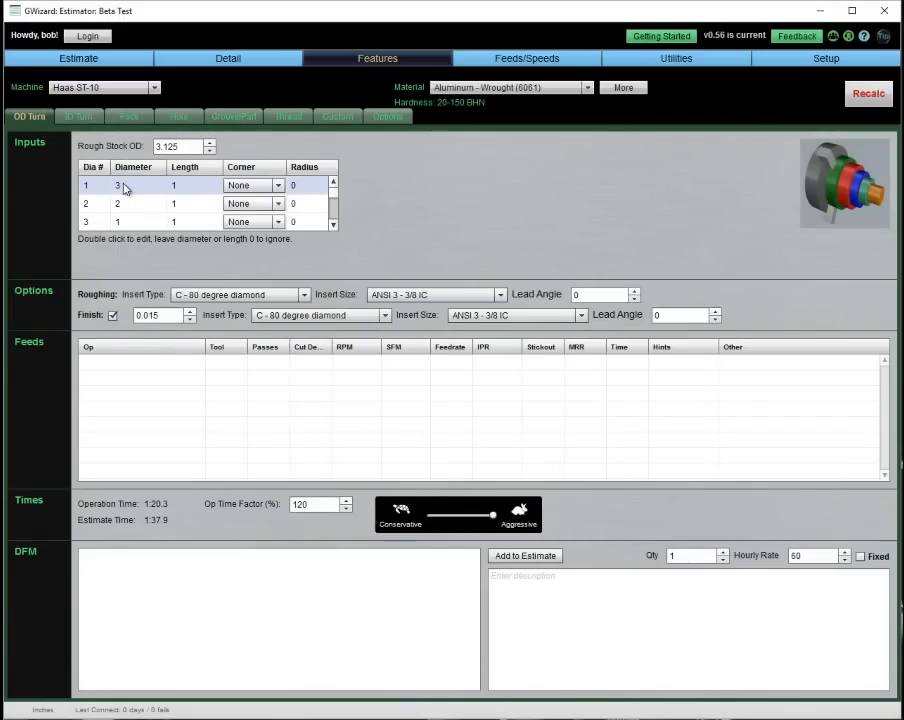
{"action": "double_click", "coordinate": [123, 186]}
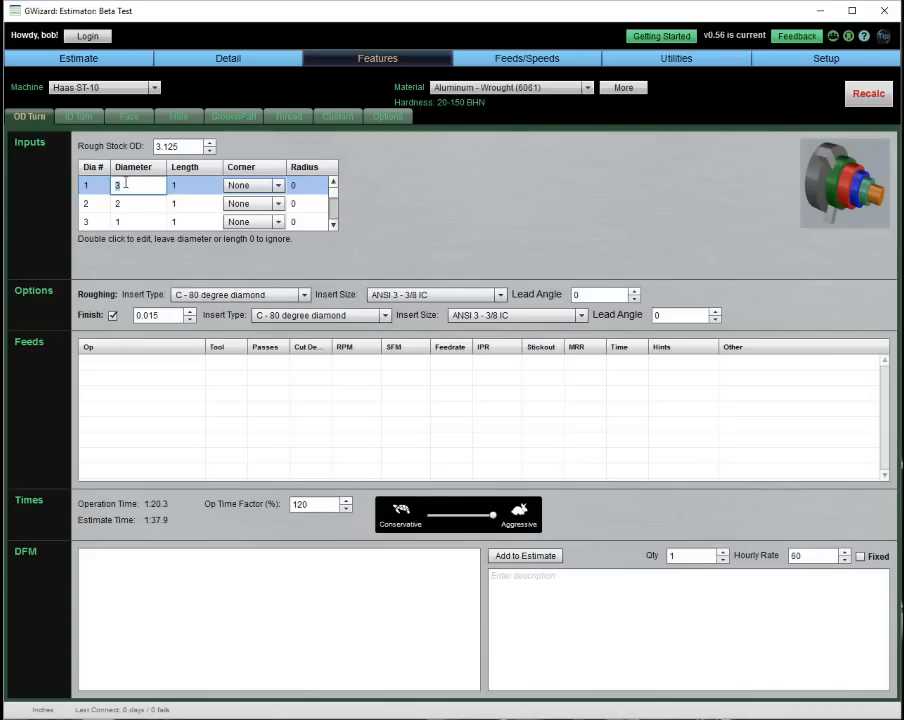
{"action": "type", "text": "1.5"}
{"action": "key", "text": "Return"}
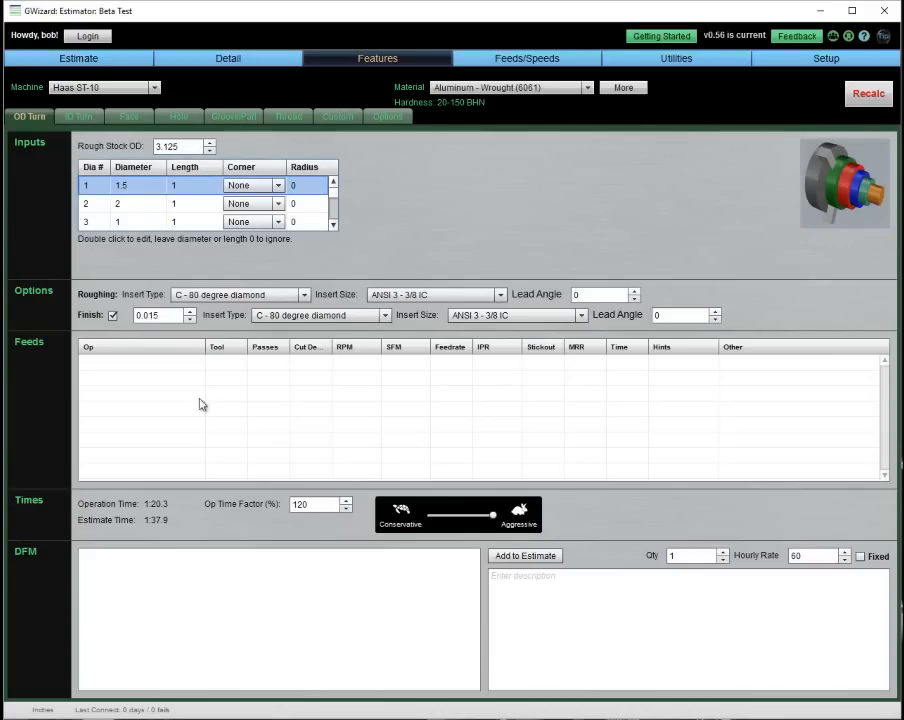
Check the part print again, then set diameter 2 to 0.63 inches and diameter 3 to 0 so it is ignored.
{"action": "key", "text": "alt+Tab"}
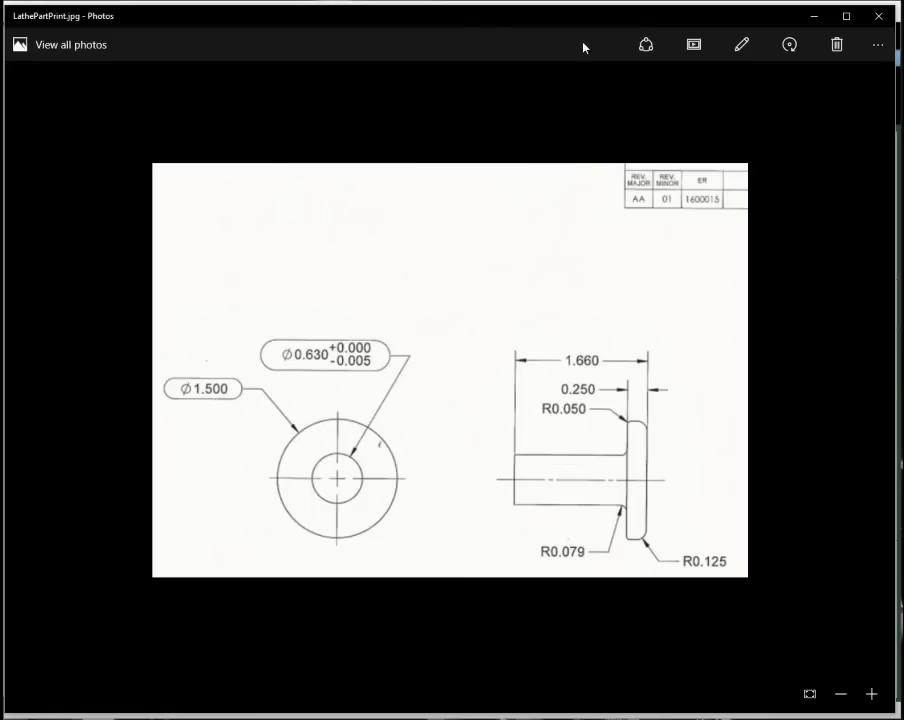
{"action": "key", "text": "alt+Tab"}
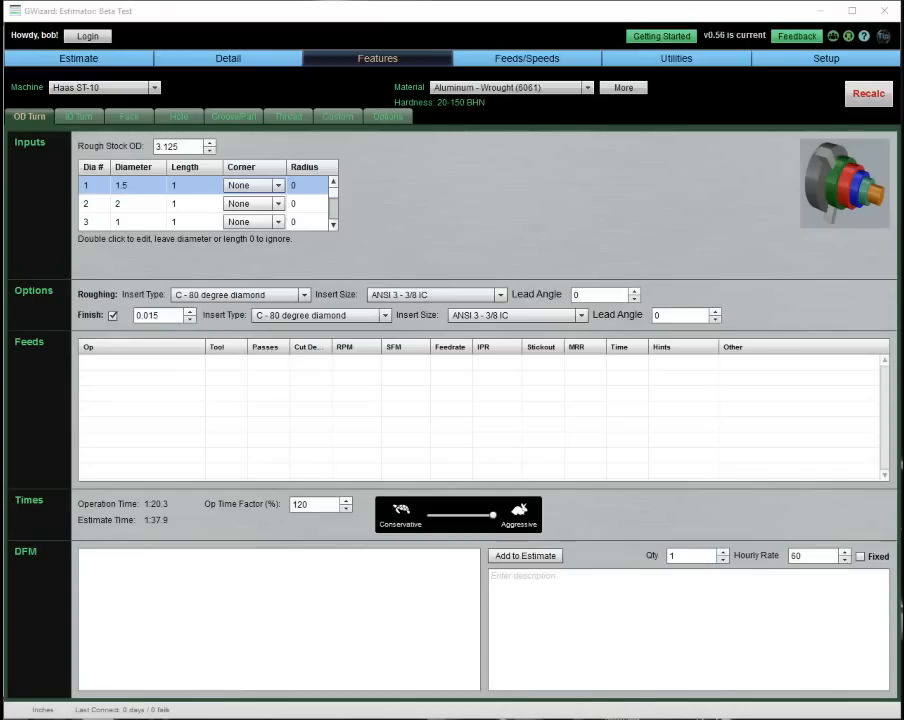
{"action": "double_click", "coordinate": [146, 204]}
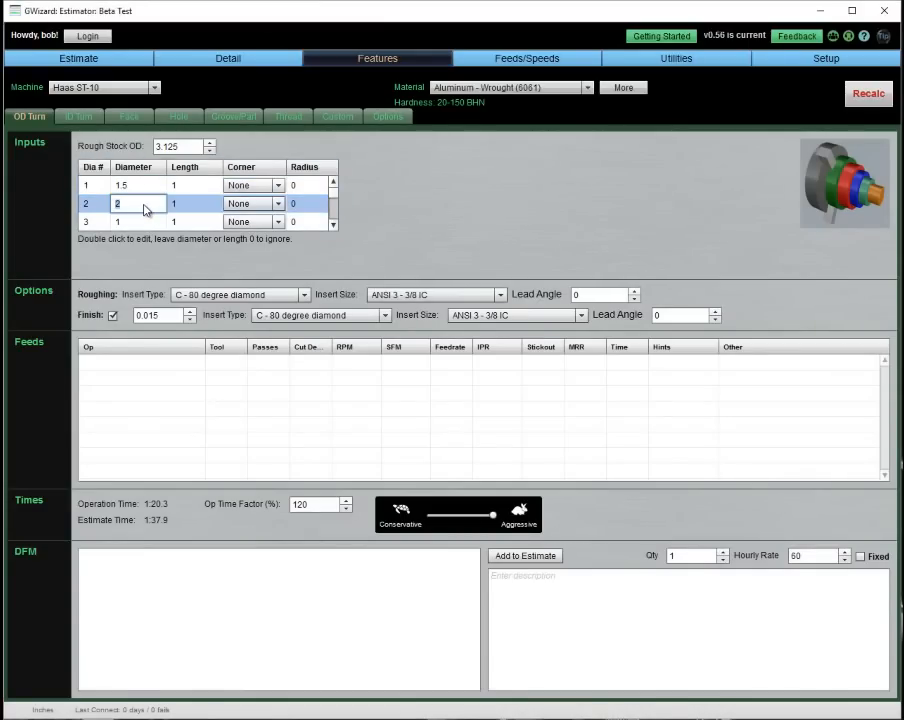
{"action": "type", "text": "0.63"}
{"action": "left_click", "coordinate": [133, 224]}
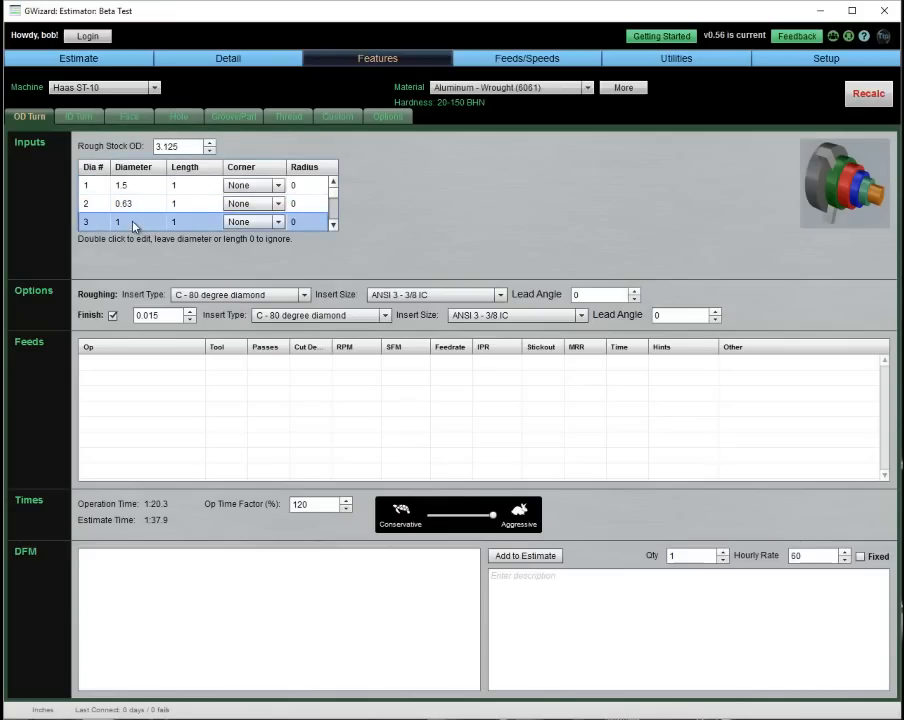
{"action": "double_click", "coordinate": [117, 224]}
{"action": "type", "text": "0"}
Set the turned length to 0.25 inches for diameter 1 and 1.66 inches for diameter 2.
{"action": "left_click", "coordinate": [196, 187]}
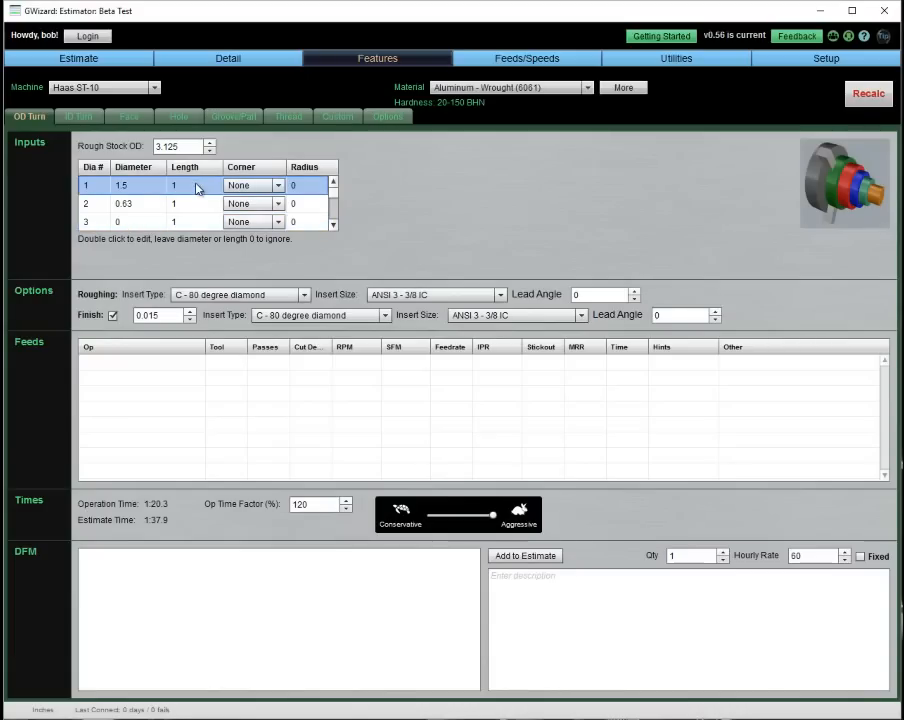
{"action": "double_click", "coordinate": [196, 186]}
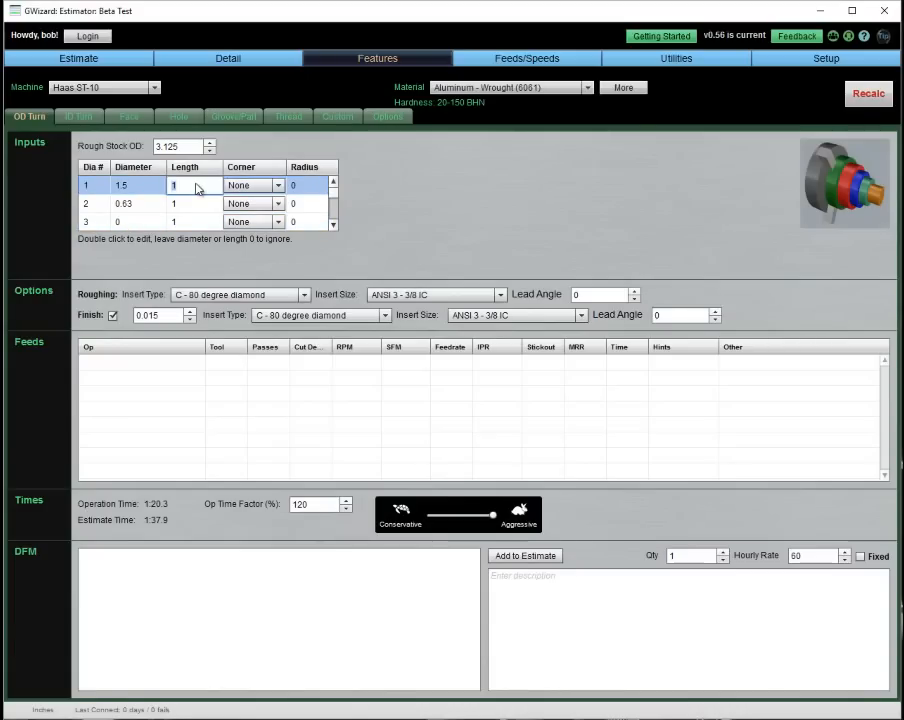
{"action": "key", "text": "BackSpace"}
{"action": "type", "text": "0.25"}
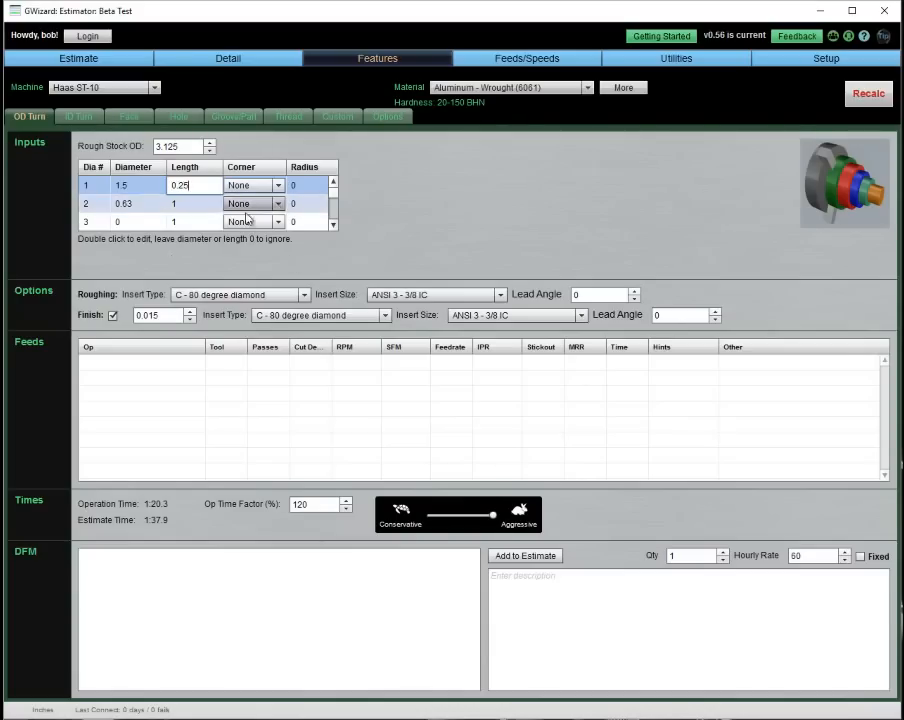
{"action": "double_click", "coordinate": [189, 205]}
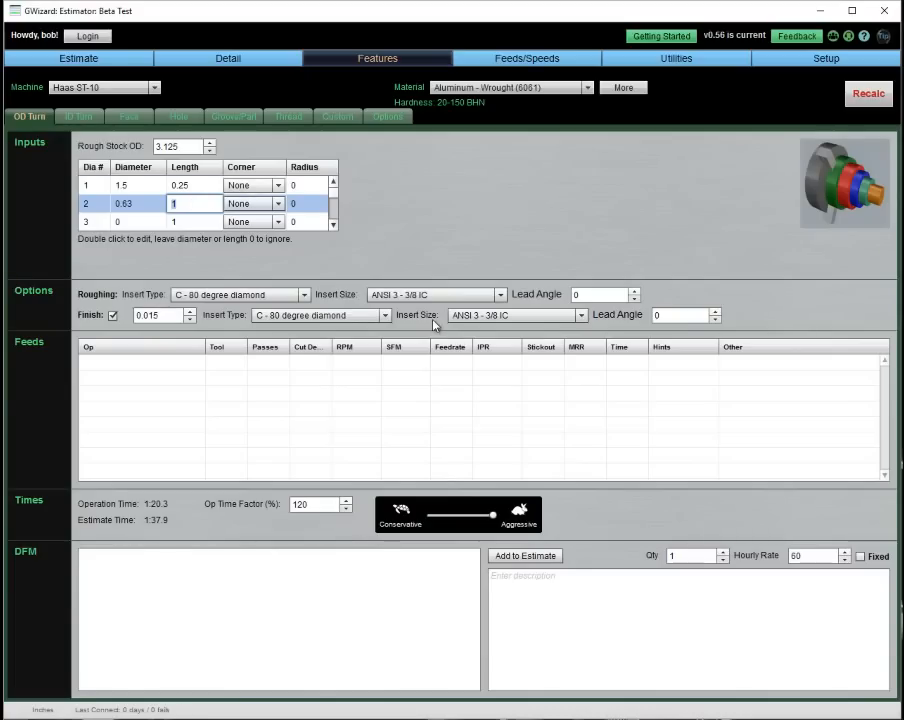
{"action": "type", "text": ".66"}
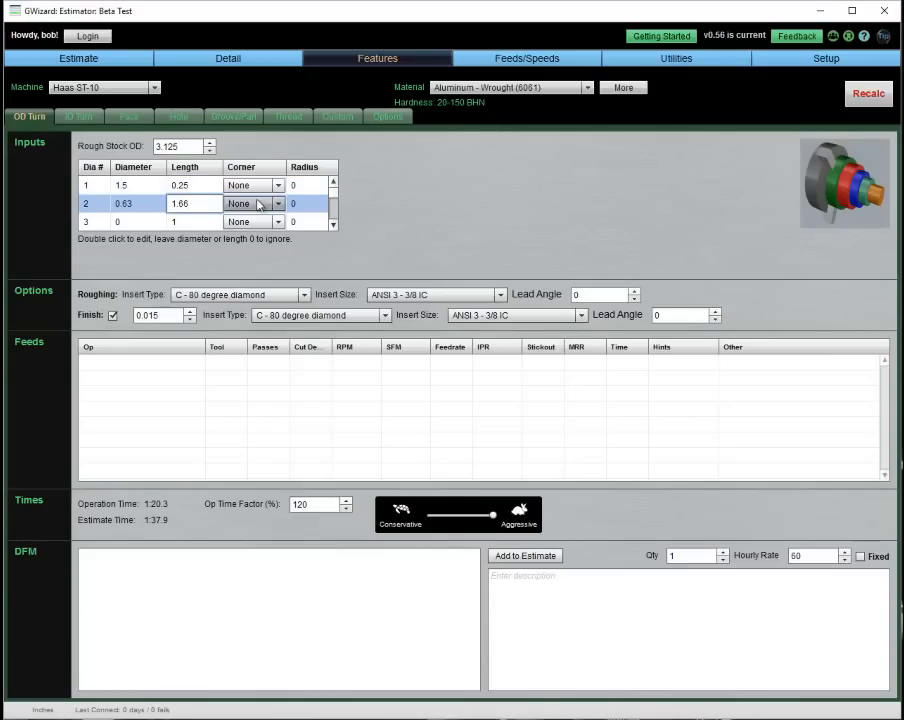
{"action": "key", "text": "Return"}
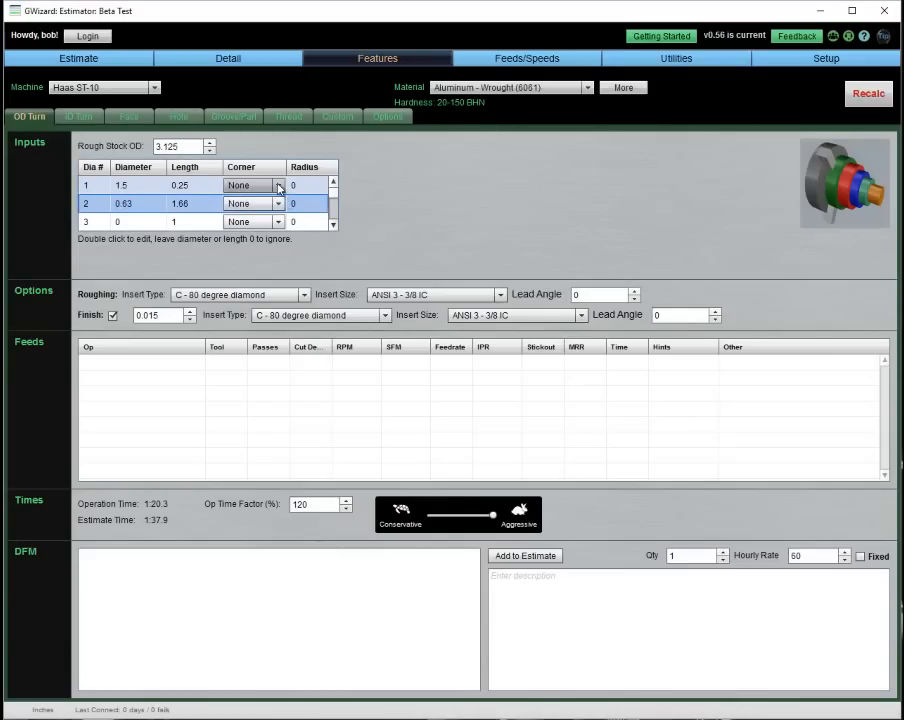
Change the corner type of diameters 1 and 2 to Radius.
{"action": "left_click", "coordinate": [276, 185]}
{"action": "left_click", "coordinate": [257, 212]}
{"action": "left_click", "coordinate": [277, 203]}
{"action": "left_click", "coordinate": [255, 230]}
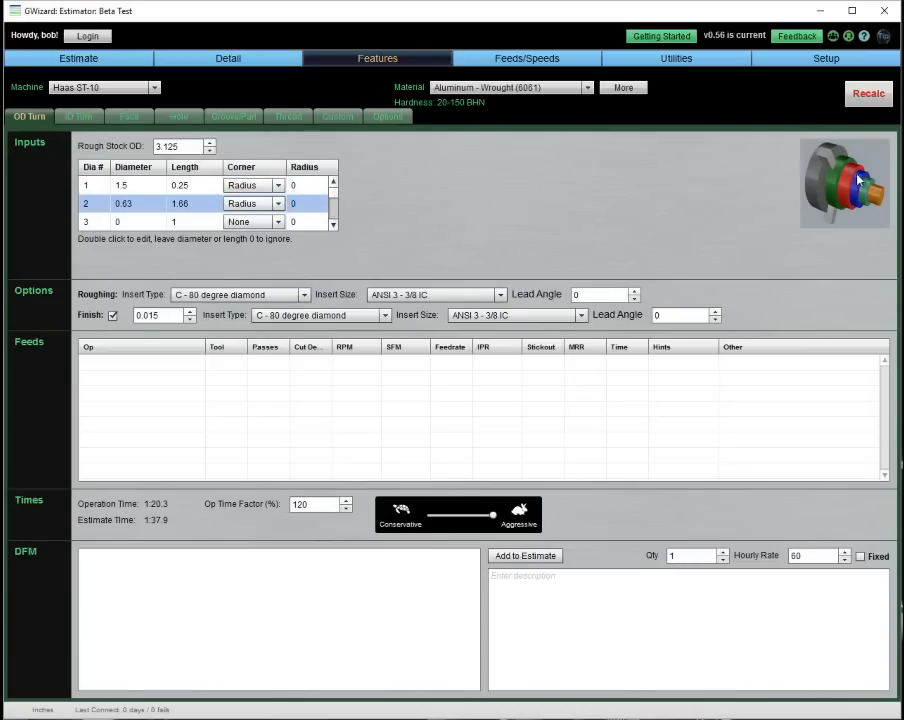
Set the corner radius to 0.050 for diameter 1 and 0.079 for diameter 2.
{"action": "left_click", "coordinate": [311, 190]}
{"action": "double_click", "coordinate": [312, 187]}
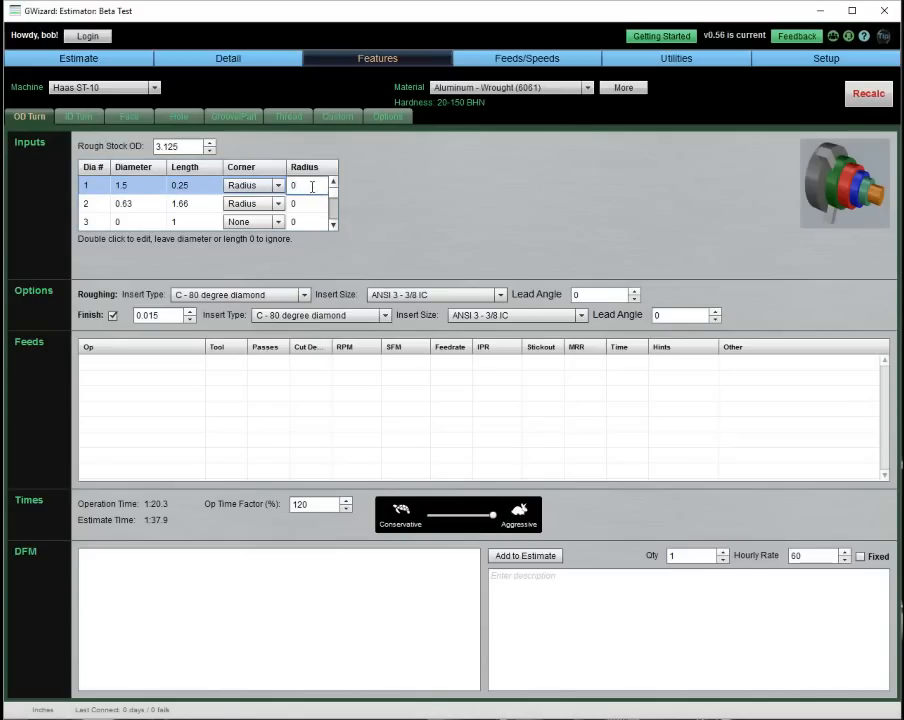
{"action": "type", "text": ".050"}
{"action": "double_click", "coordinate": [303, 206]}
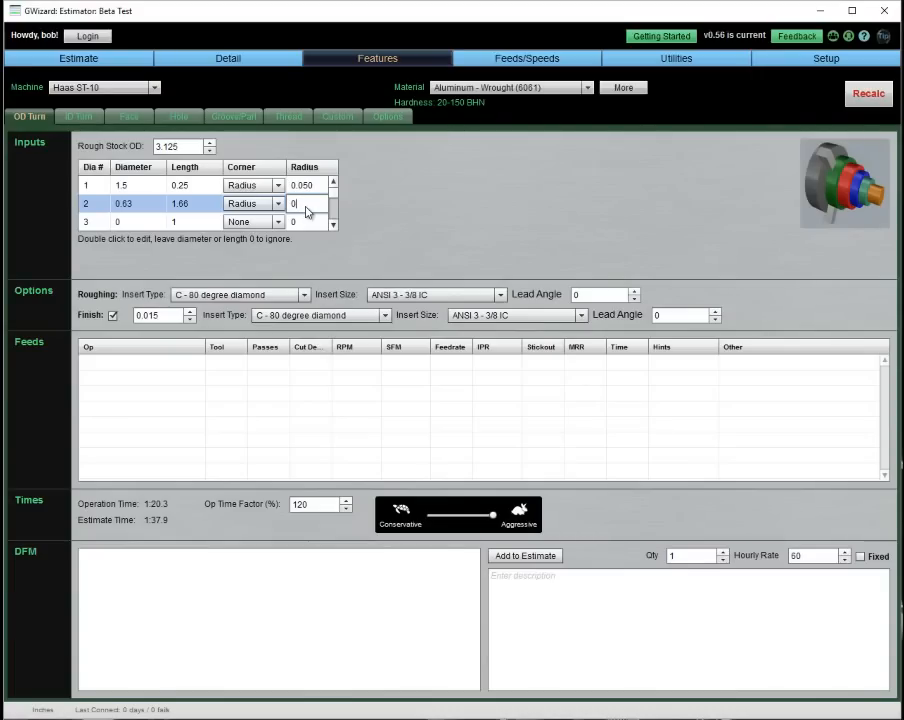
{"action": "type", "text": ".079"}
{"action": "key", "text": "Return"}
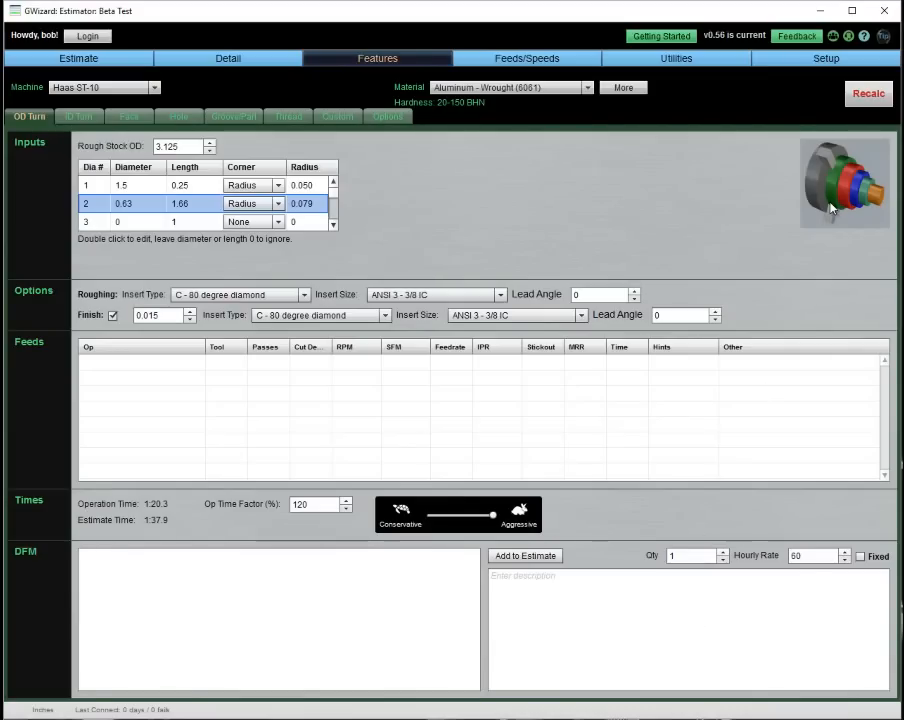
Recalculate the OD turning feature and review the roughing and finishing passes, feeds and operation times.
{"action": "left_click", "coordinate": [868, 90]}
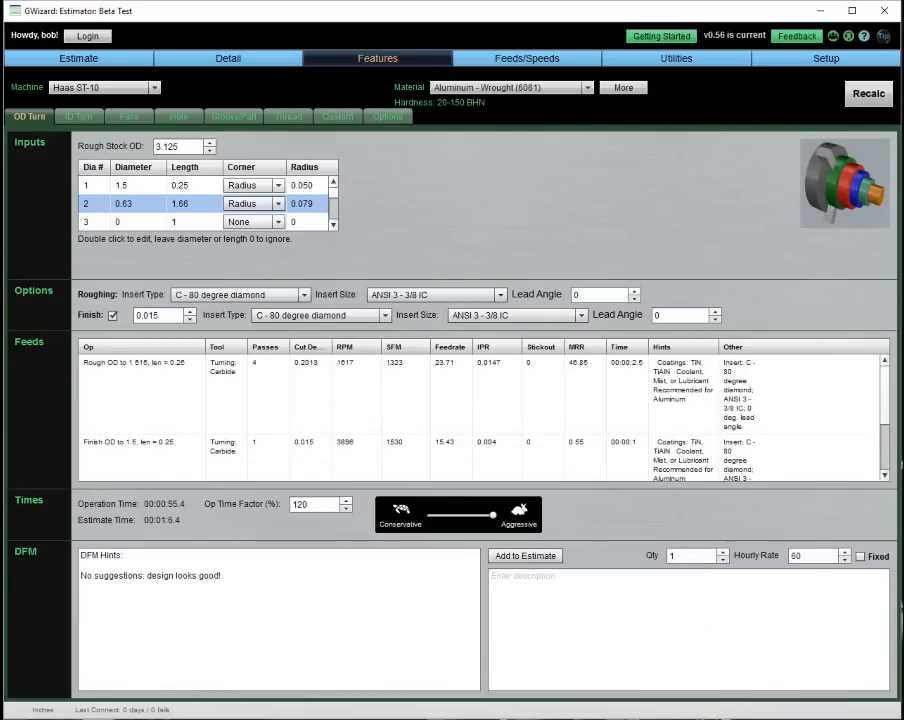
{"action": "left_click", "coordinate": [331, 381]}
{"action": "left_click", "coordinate": [167, 454]}
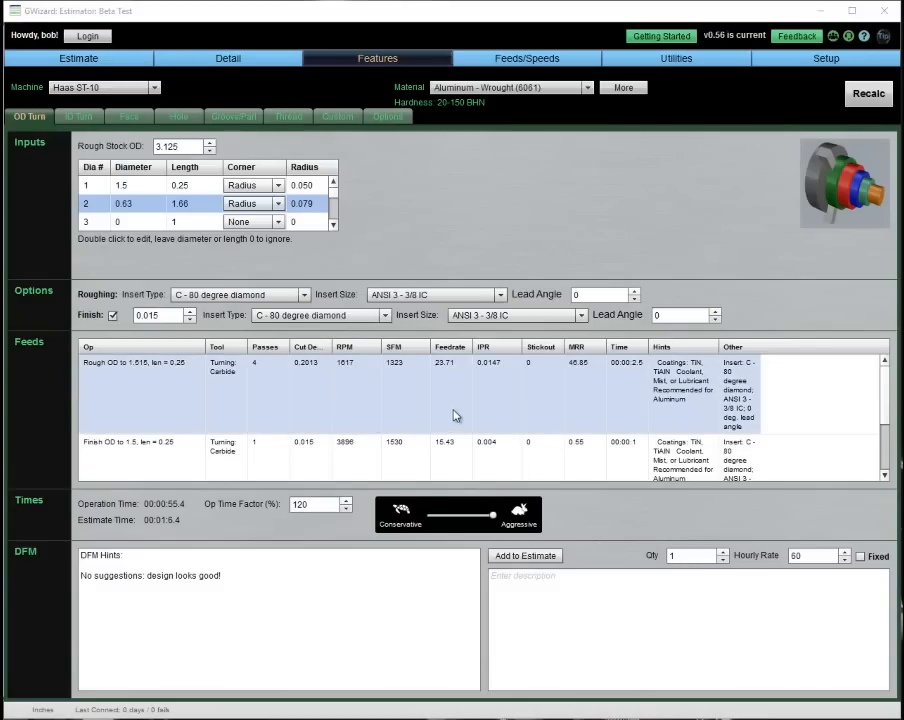
{"action": "scroll", "coordinate": [455, 416], "scroll_direction": "down", "scroll_amount": 3}
{"action": "scroll", "coordinate": [455, 416], "scroll_direction": "down", "scroll_amount": 3}
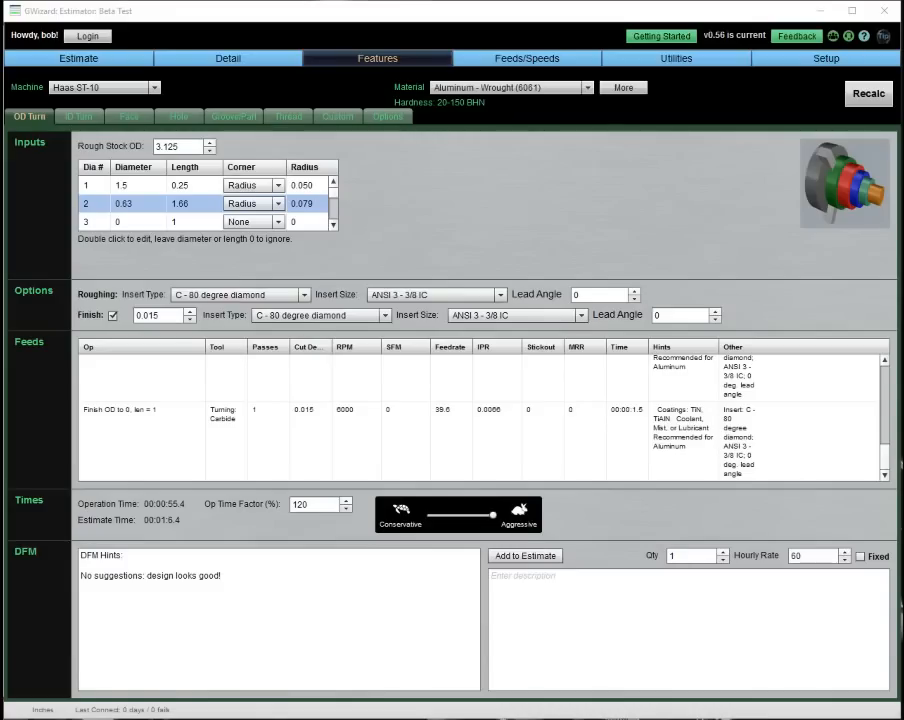
{"action": "key", "text": "alt+Tab"}
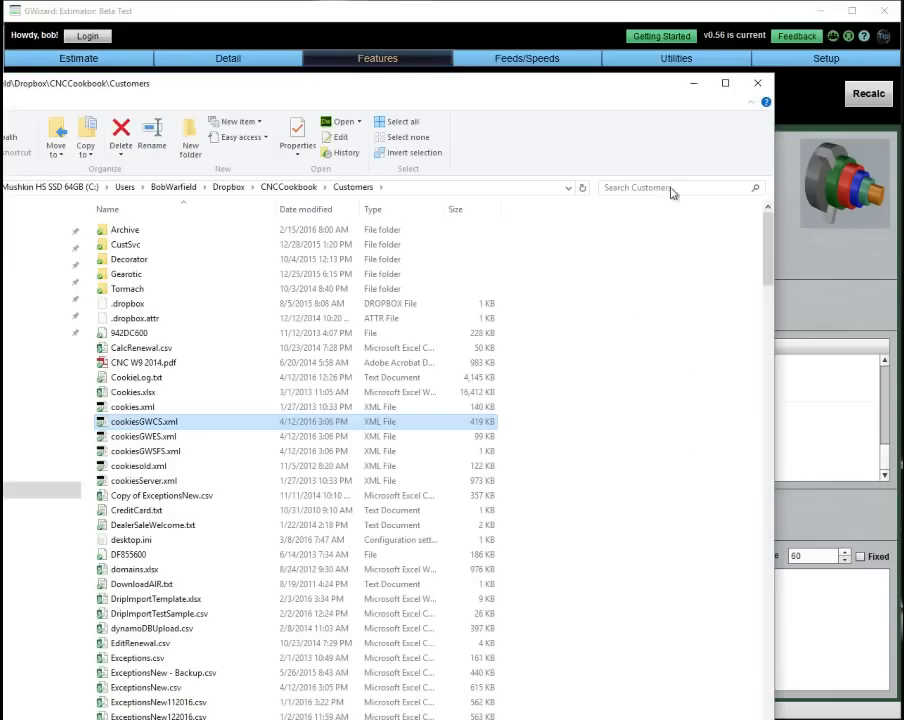
{"action": "left_click", "coordinate": [759, 84]}
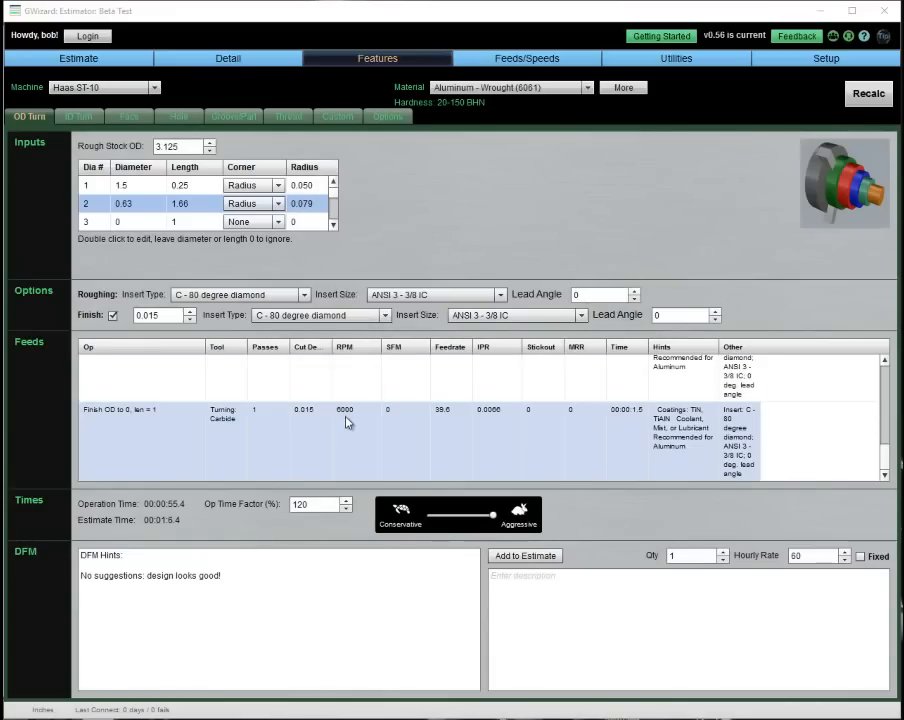
{"action": "scroll", "coordinate": [347, 425], "scroll_direction": "up", "scroll_amount": 2}
{"action": "left_click", "coordinate": [348, 420]}
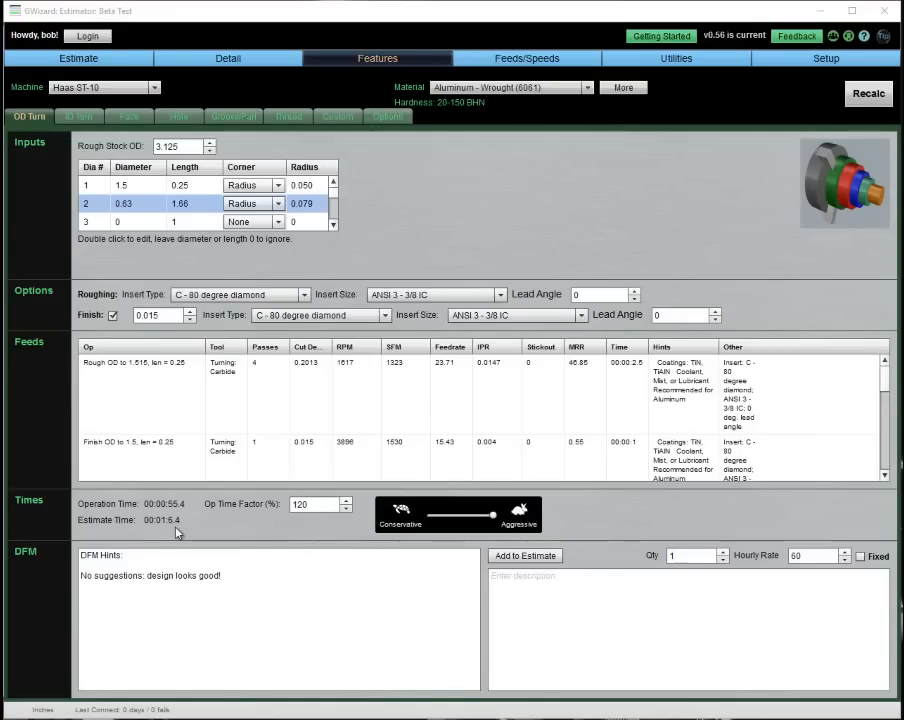
{"action": "left_click", "coordinate": [254, 413]}
Set the rough stock OD for the turning feature to 1.75 inches.
{"action": "left_click_drag", "start_coordinate": [183, 147], "coordinate": [155, 147]}
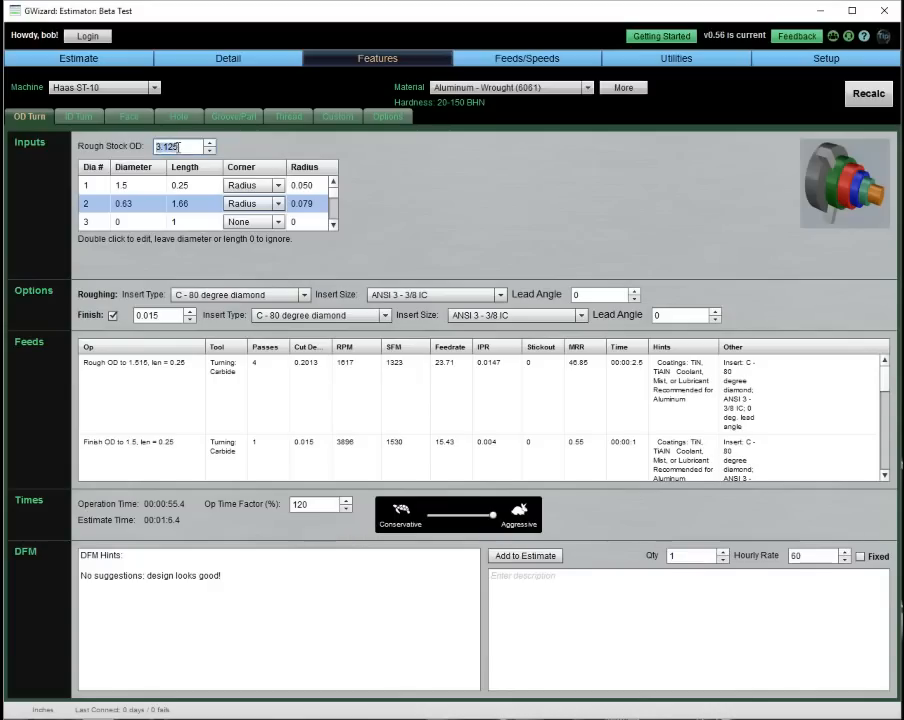
{"action": "type", "text": "1.75"}
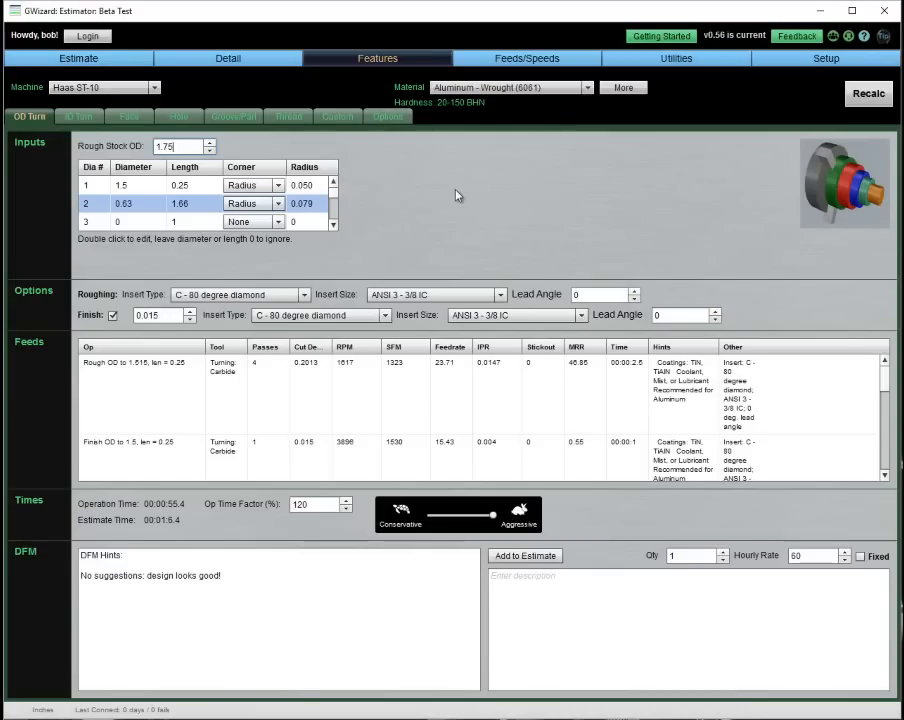
Recalculate the OD turning feature, add it to the estimate described as "OD Turning Features", and view the per-part variable costs.
{"action": "left_click", "coordinate": [869, 100]}
{"action": "left_click", "coordinate": [490, 373]}
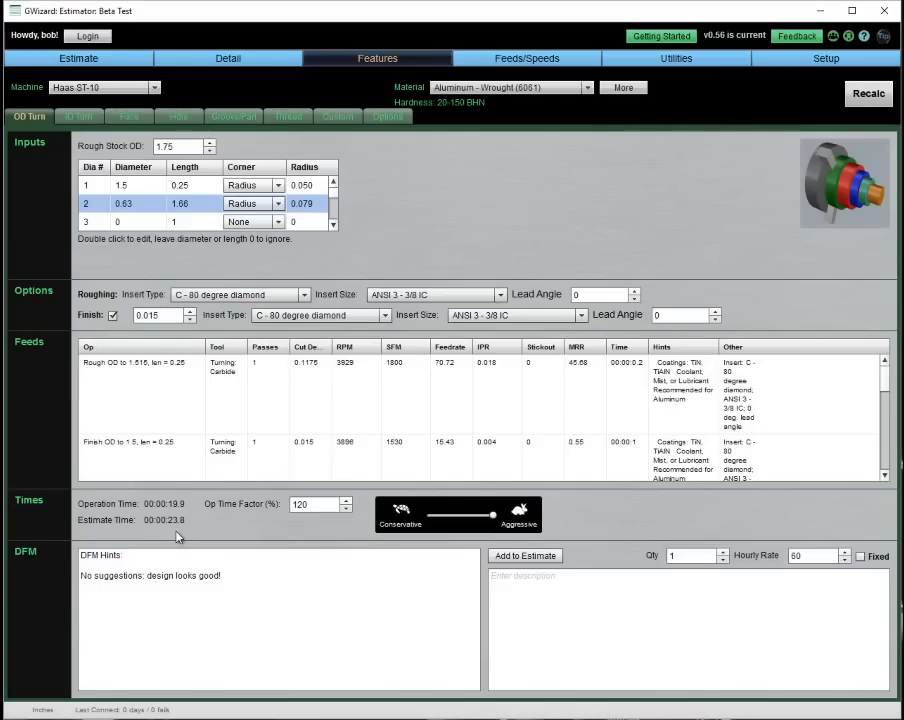
{"action": "left_click", "coordinate": [528, 598]}
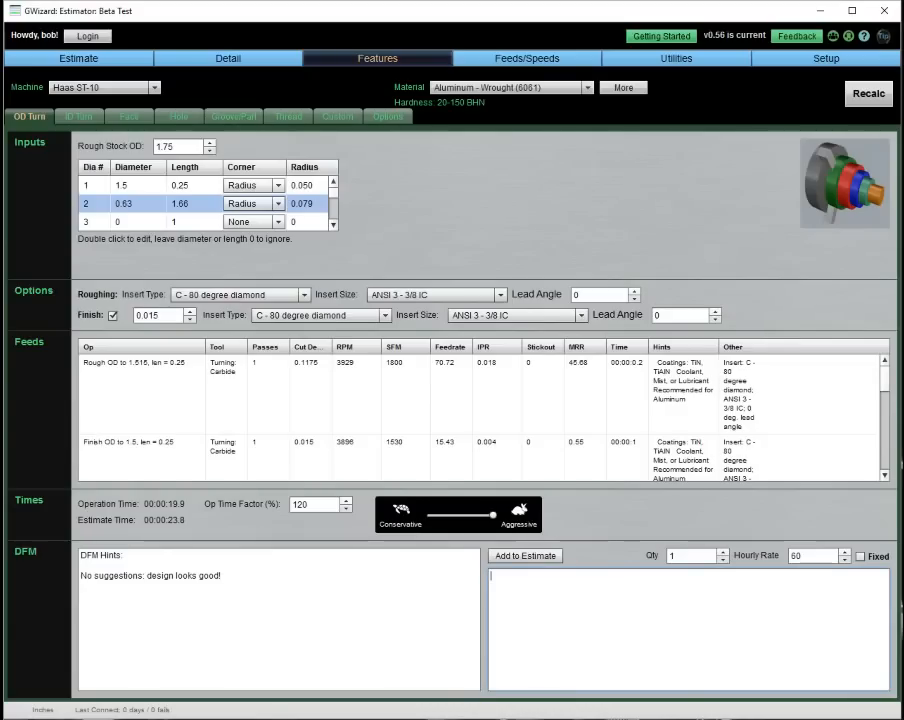
{"action": "type", "text": "OD Turning Features"}
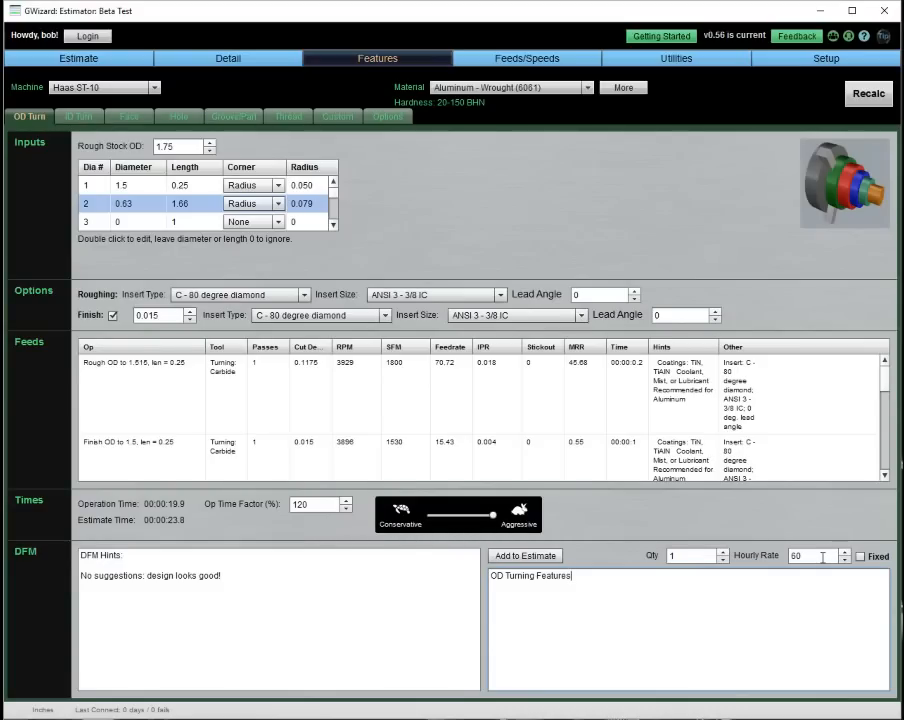
{"action": "left_click", "coordinate": [531, 559]}
{"action": "left_click", "coordinate": [214, 62]}
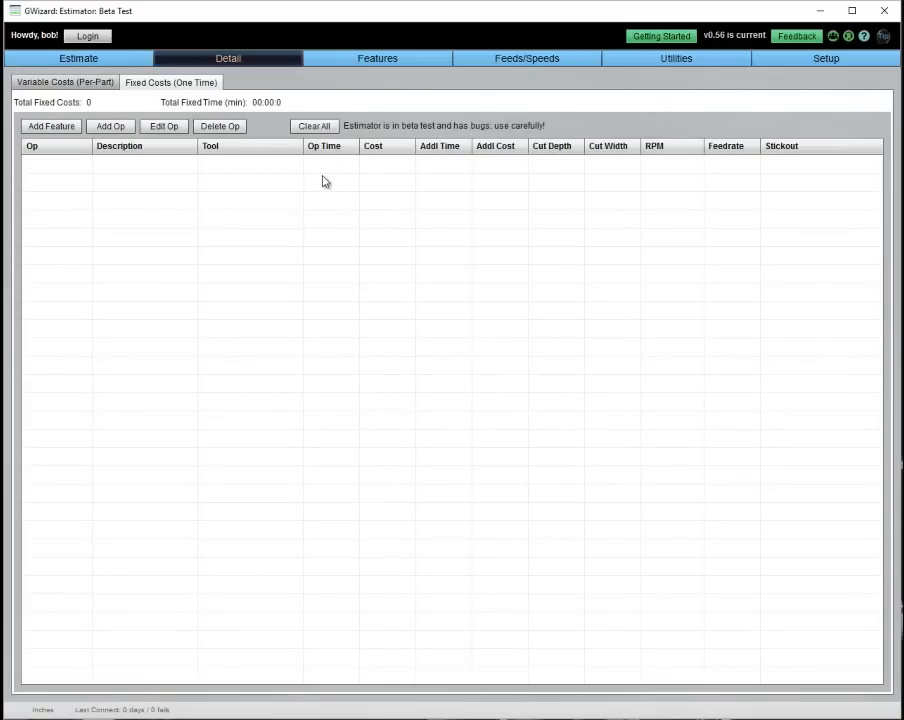
{"action": "left_click", "coordinate": [76, 82]}
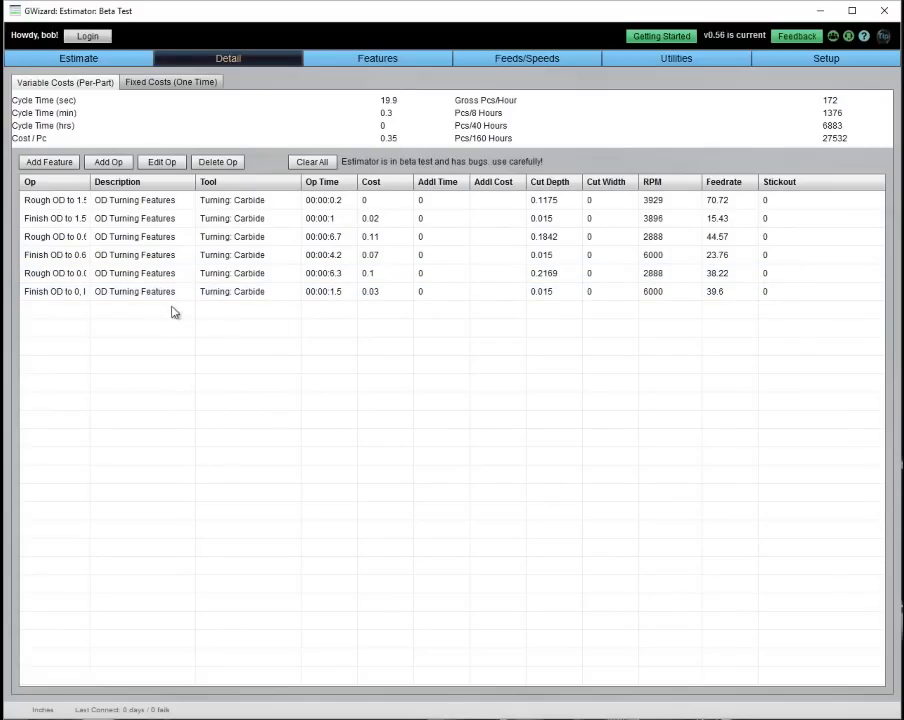
Calculate a facing feature with rough stock OD 1.75, ID 0.75 and Z End -0.015.
{"action": "left_click", "coordinate": [390, 60]}
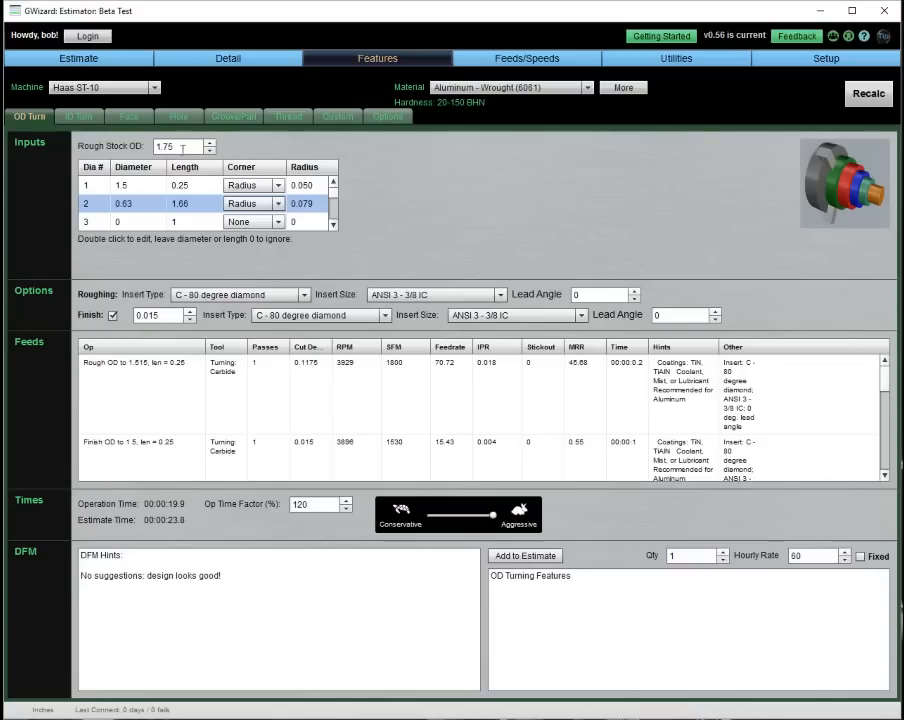
{"action": "left_click", "coordinate": [124, 119]}
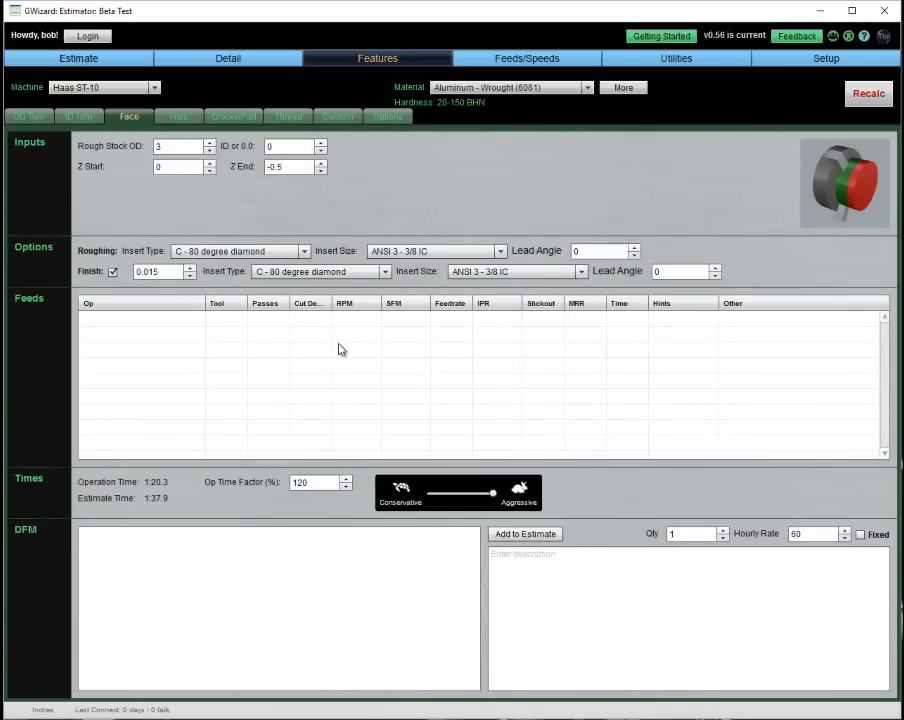
{"action": "left_click", "coordinate": [170, 146]}
{"action": "key", "text": "BackSpace"}
{"action": "type", "text": "1.75"}
{"action": "type", "text": ".75"}
{"action": "type", "text": "-0.015"}
{"action": "left_click", "coordinate": [866, 94]}
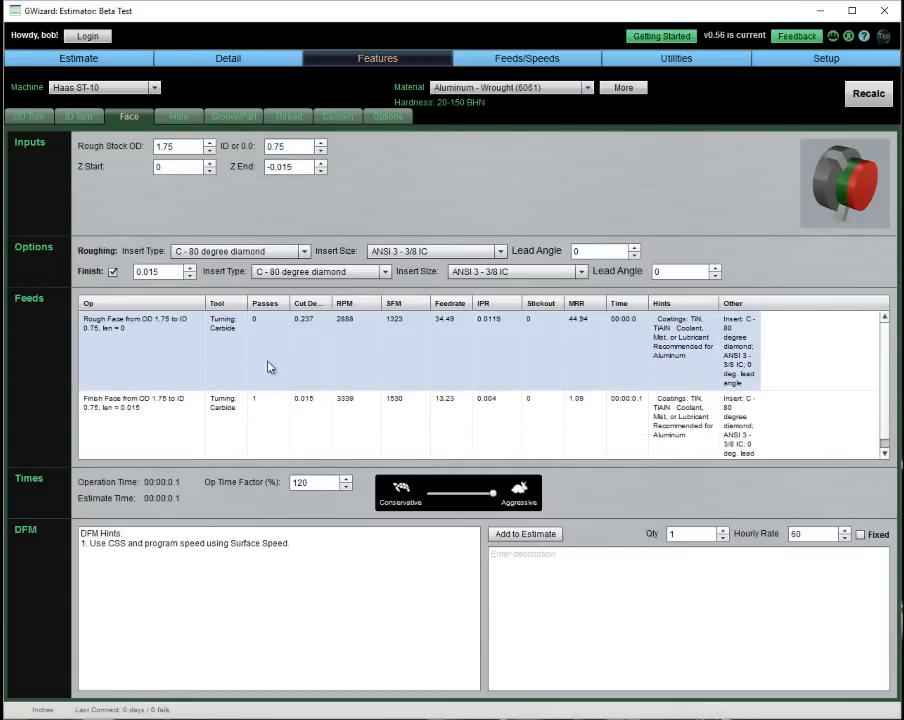
Check the facing passes and add the feature to the estimate described as "Face the inside of the larger OD".
{"action": "left_click", "coordinate": [246, 420]}
{"action": "left_click", "coordinate": [258, 354]}
{"action": "left_click", "coordinate": [269, 397]}
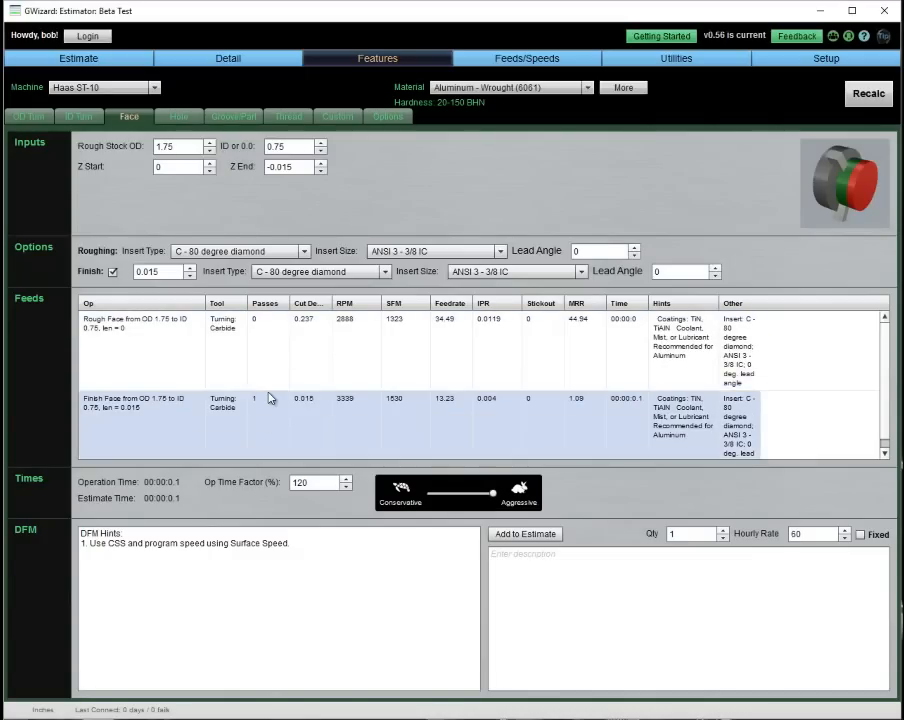
{"action": "left_click", "coordinate": [505, 562]}
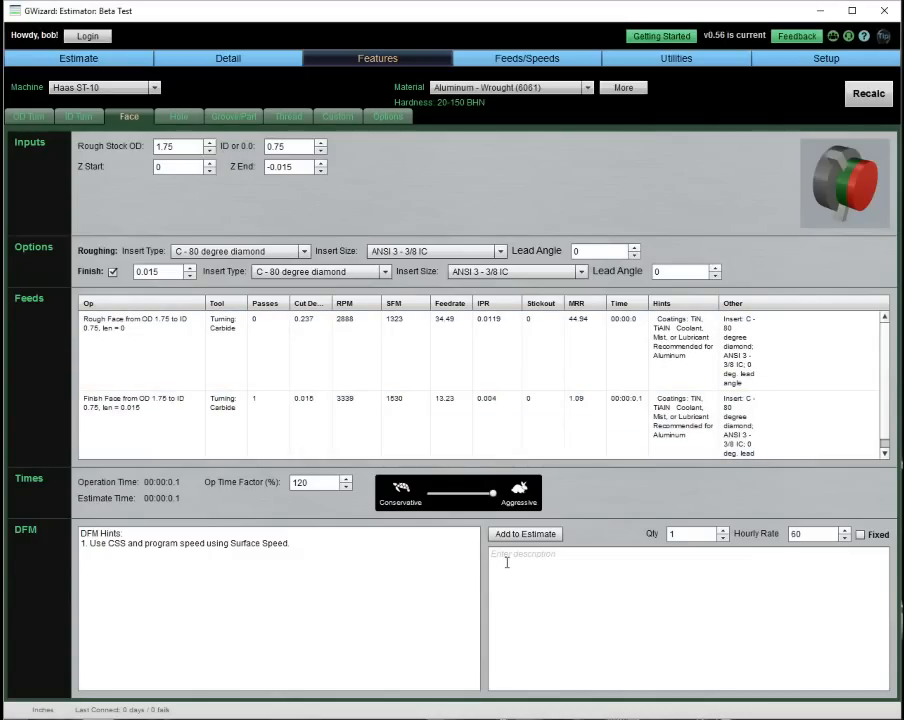
{"action": "type", "text": "Face"}
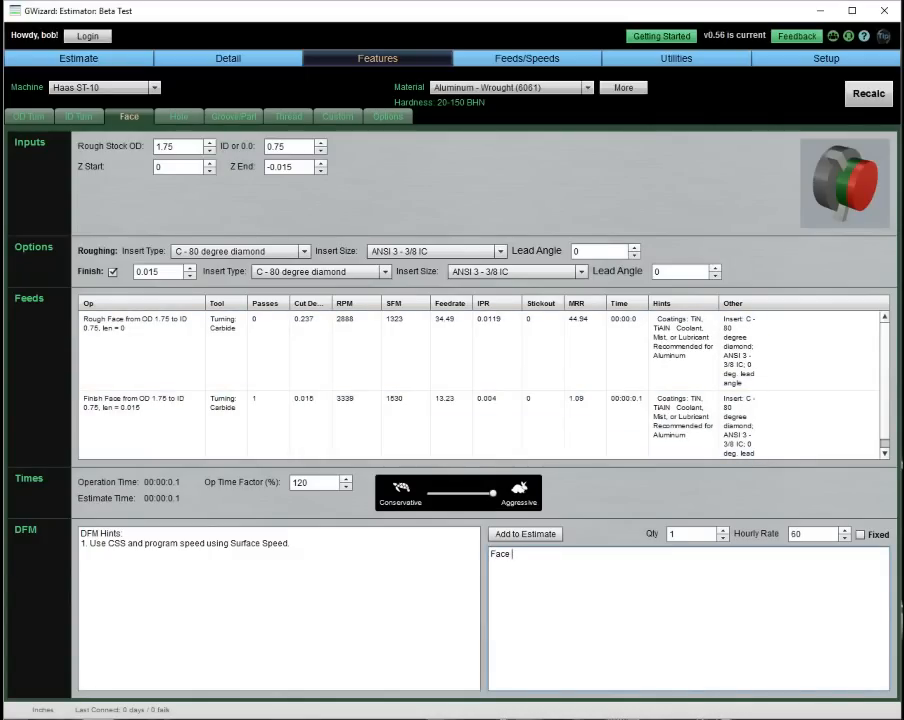
{"action": "type", "text": " the inside of the larger OD"}
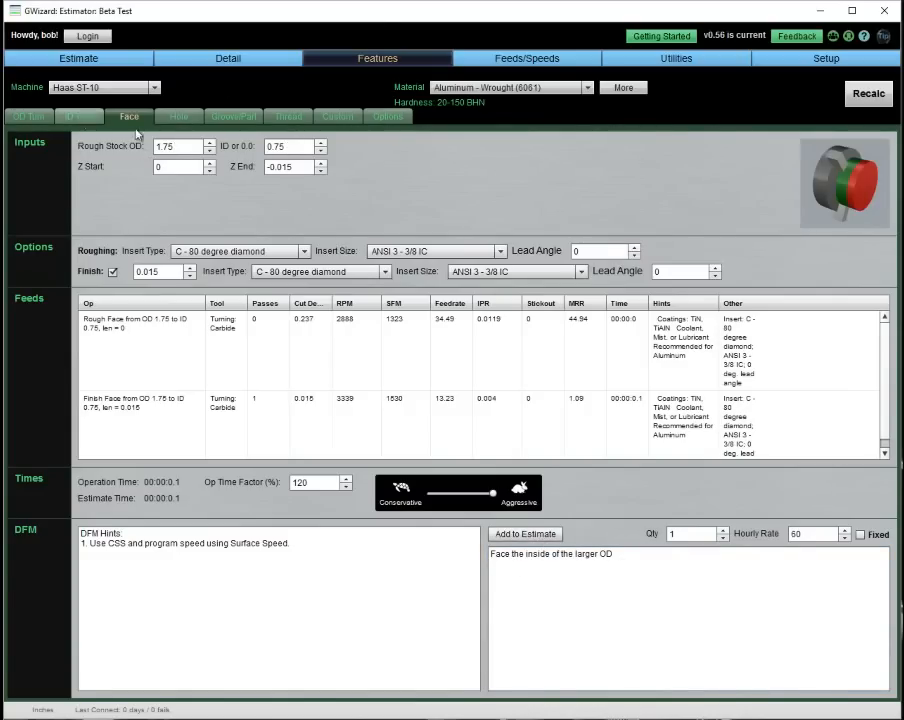
Set the facing feature's rough stock OD to 0.75, ID to 0 and Z End to -0.1, and recalculate it.
{"action": "left_click_drag", "start_coordinate": [184, 147], "coordinate": [140, 150]}
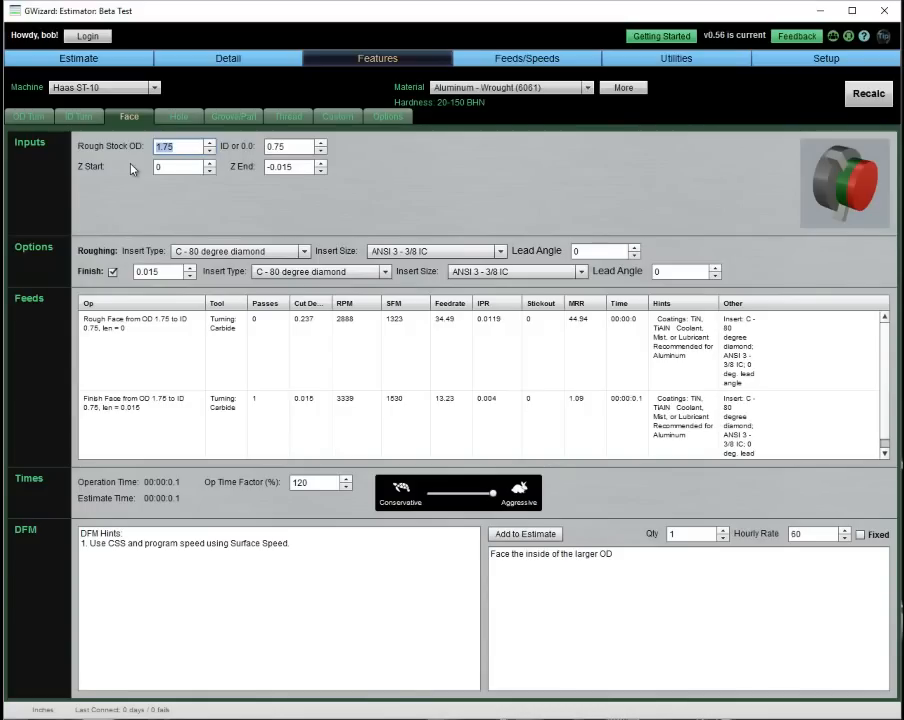
{"action": "type", "text": "0.75"}
{"action": "left_click_drag", "start_coordinate": [293, 145], "coordinate": [276, 145]}
{"action": "key", "text": "BackSpace"}
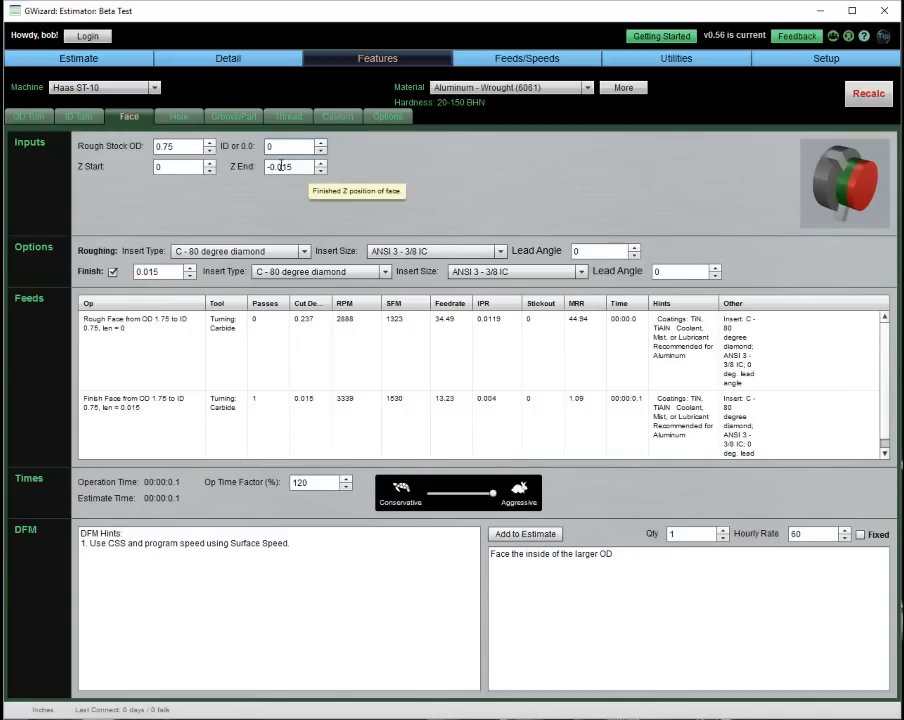
{"action": "double_click", "coordinate": [301, 170]}
{"action": "type", "text": "1"}
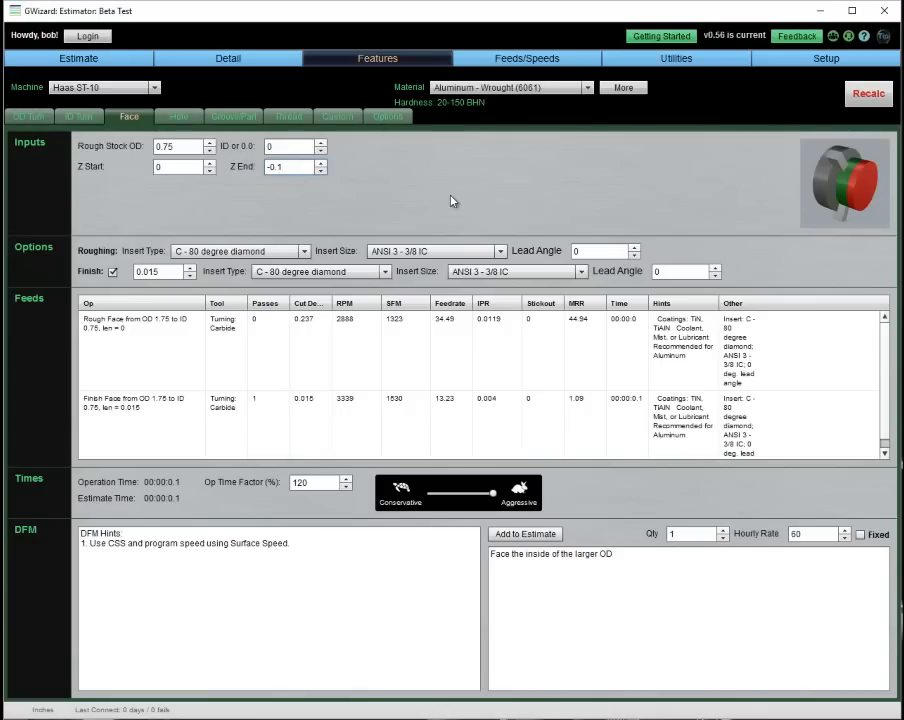
{"action": "left_click", "coordinate": [866, 95]}
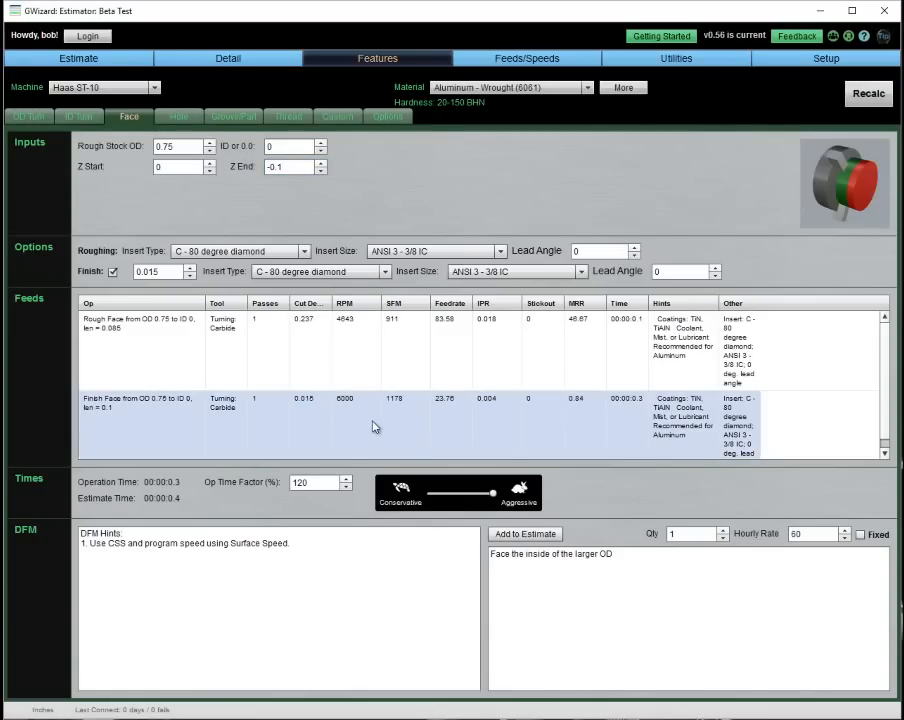
Change the facing description to "Face the smaller OD" and add the feature to the estimate.
{"action": "left_click_drag", "start_coordinate": [489, 553], "coordinate": [672, 577]}
{"action": "left_click", "coordinate": [570, 556]}
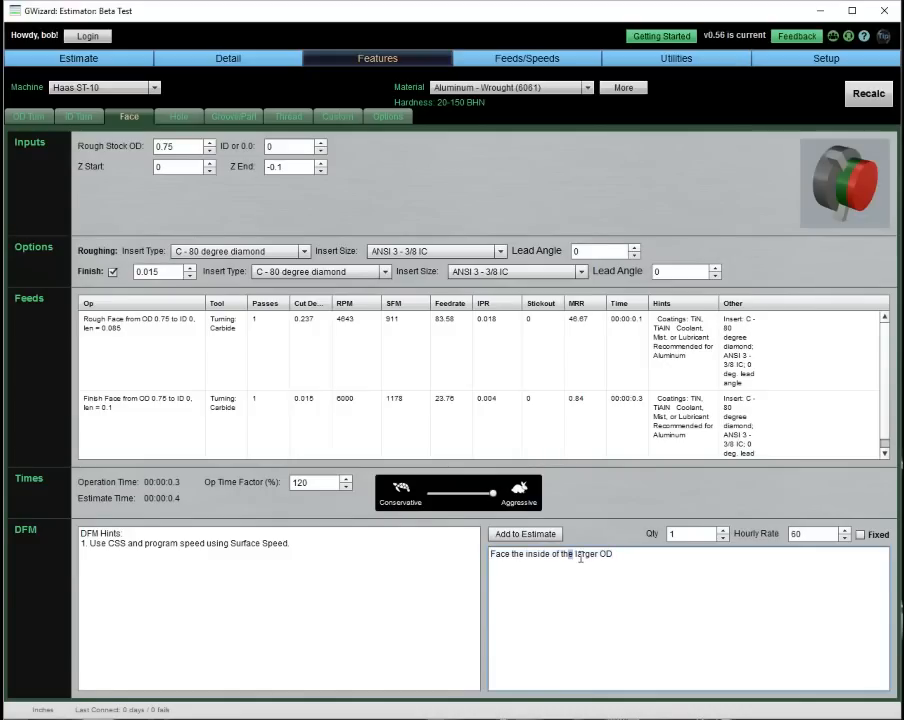
{"action": "left_click_drag", "start_coordinate": [524, 555], "coordinate": [716, 674]}
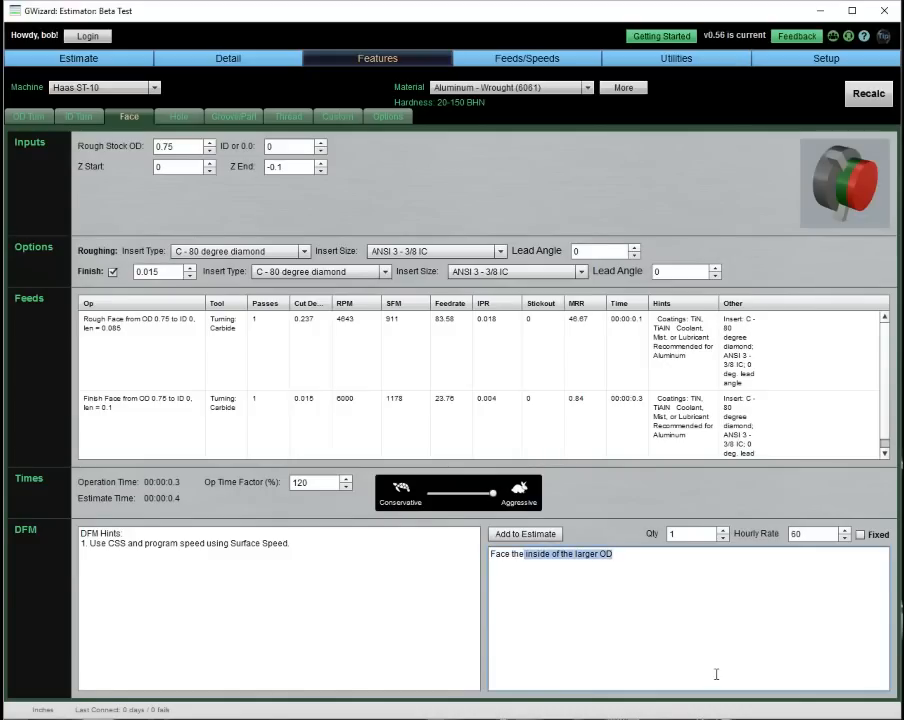
{"action": "type", "text": "smalle"}
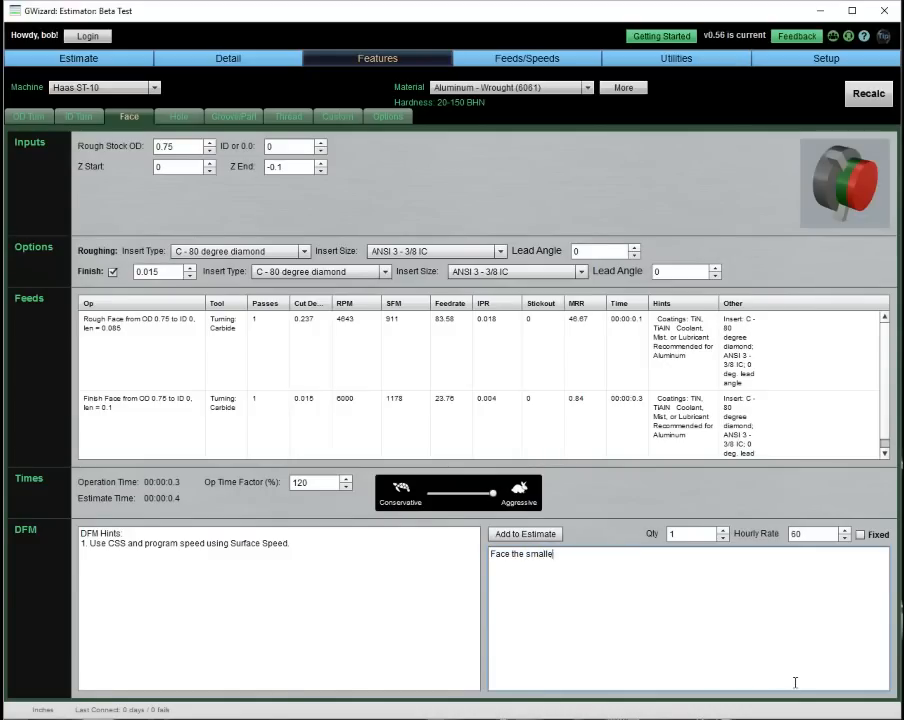
{"action": "type", "text": "r OD"}
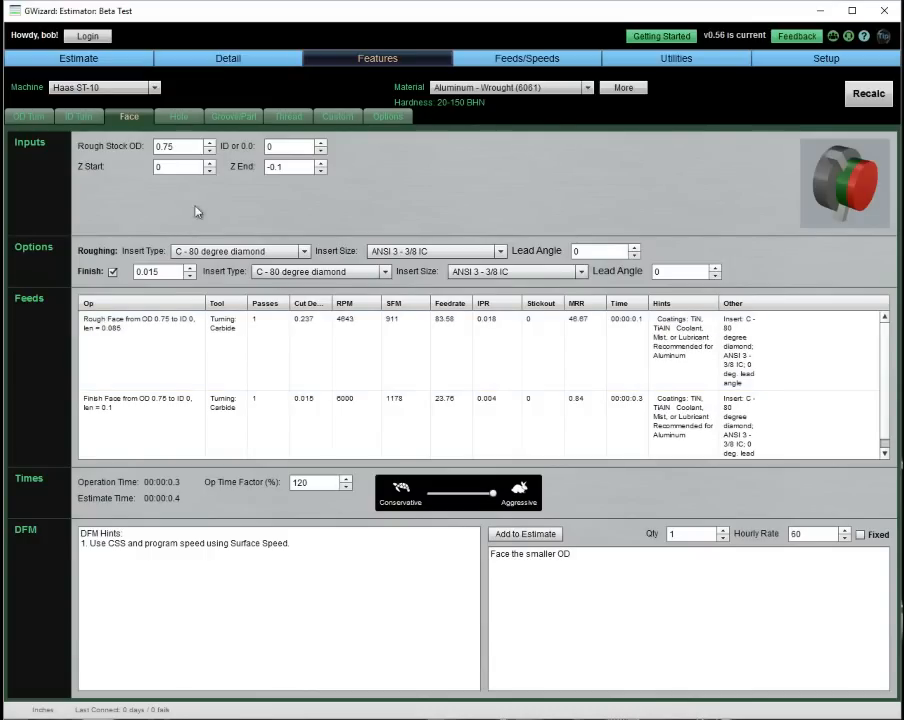
Start a new operation in the per-part variable costs and name it "Flip part in chuck".
{"action": "left_click", "coordinate": [234, 60]}
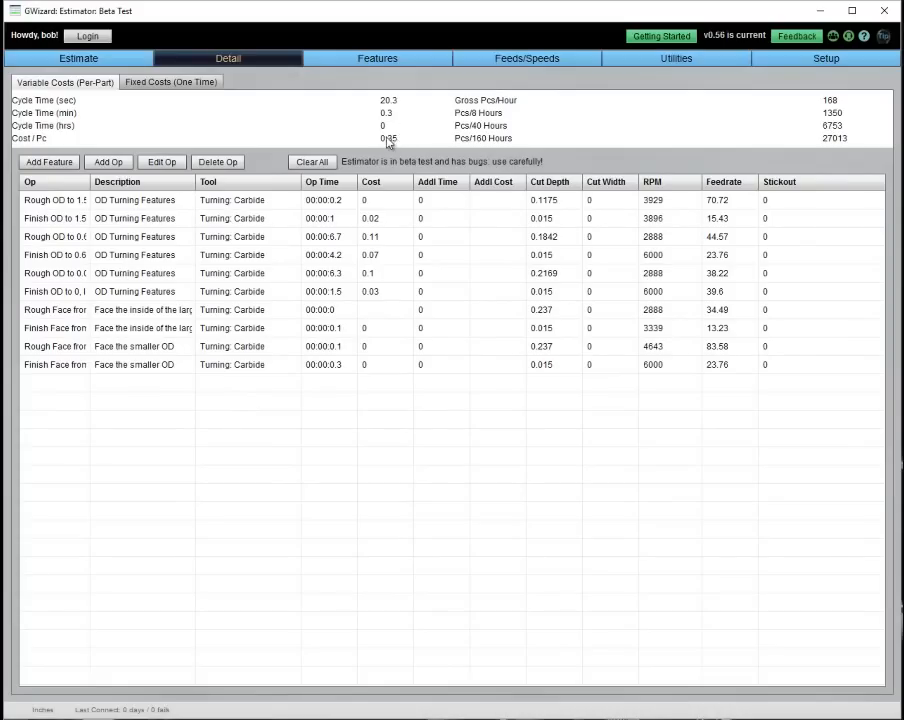
{"action": "left_click", "coordinate": [110, 163]}
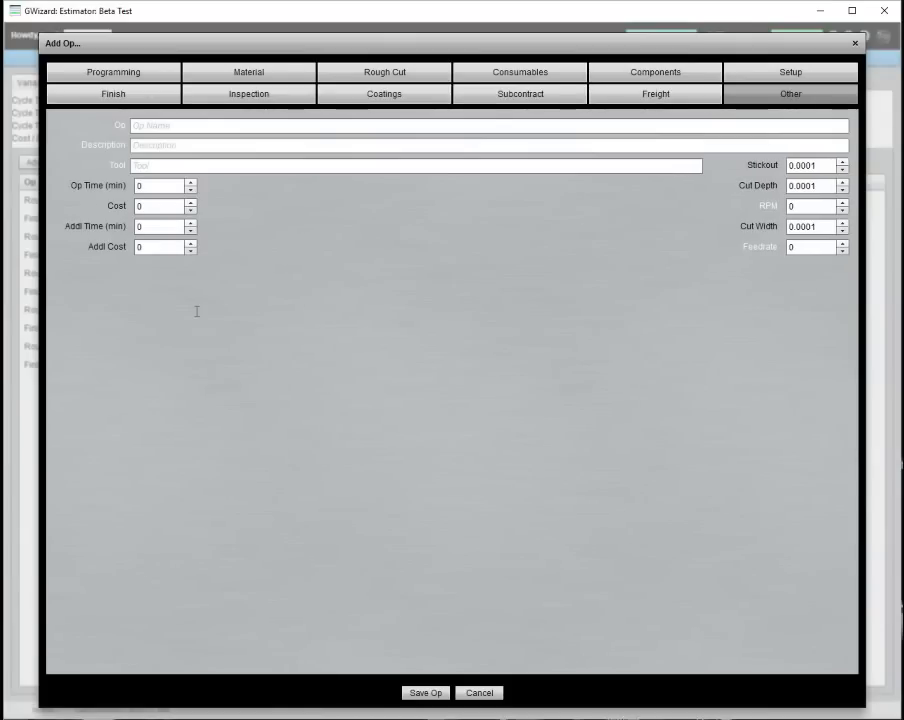
{"action": "left_click", "coordinate": [148, 124]}
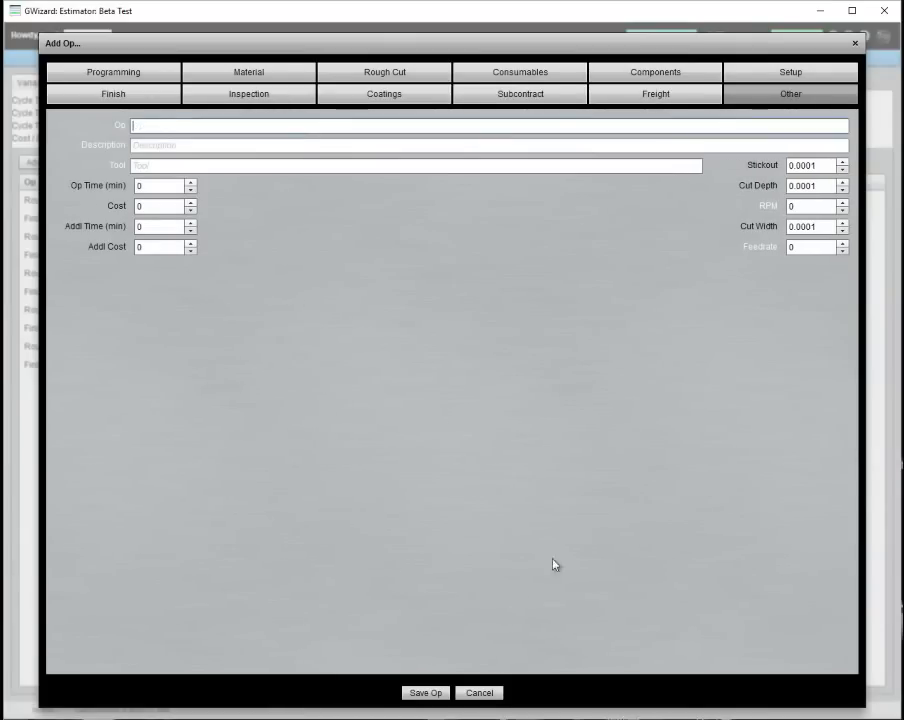
{"action": "type", "text": "Flip part"}
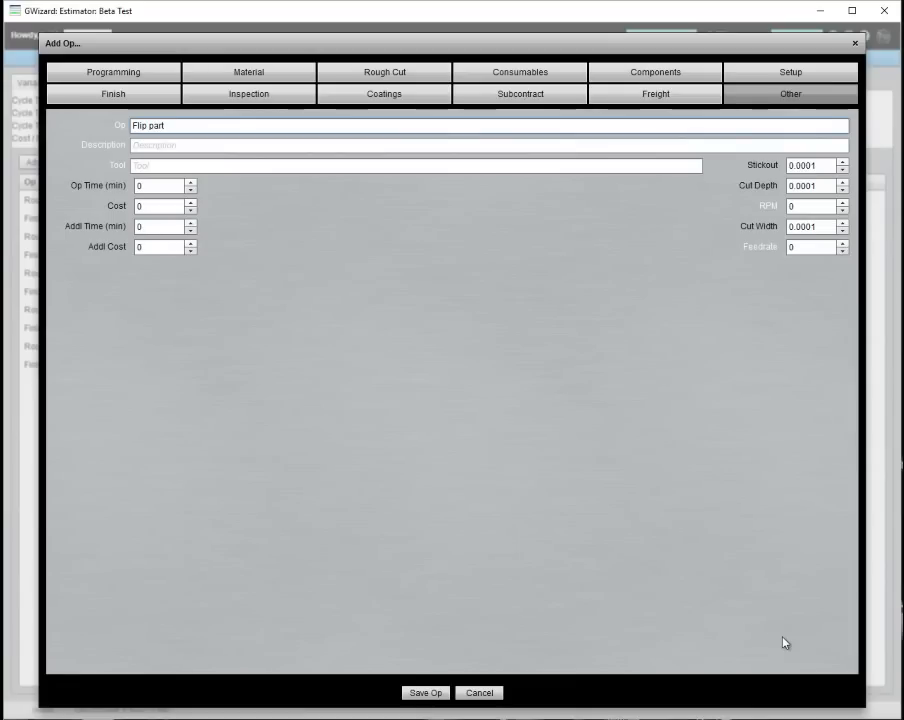
{"action": "type", "text": " in chuck"}
Set the flip operation's time to 0.1 minutes and its cost to 60, and save the operation.
{"action": "double_click", "coordinate": [146, 185]}
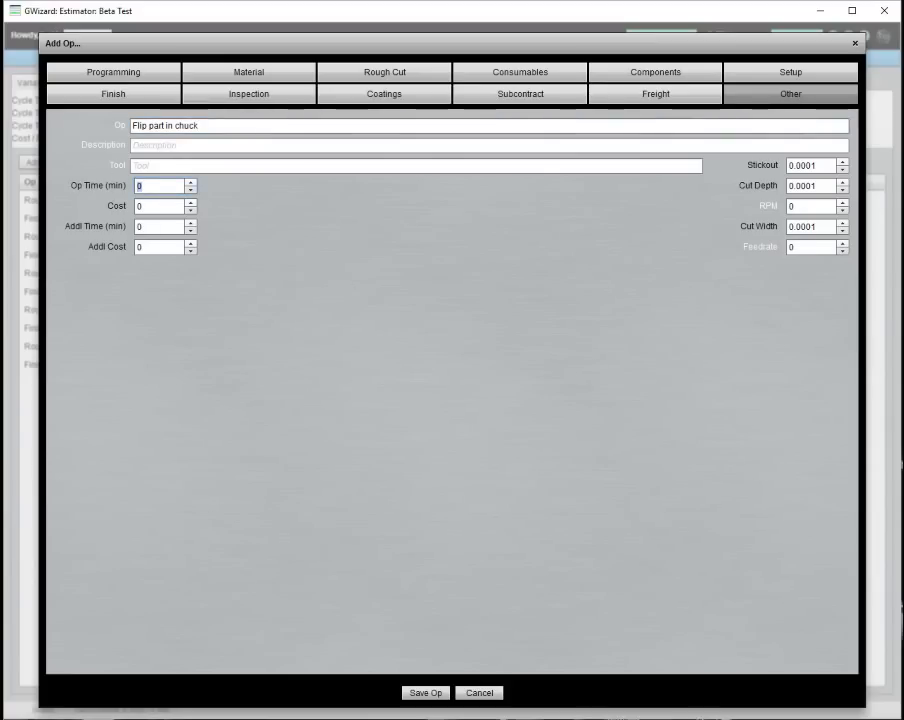
{"action": "type", "text": "01"}
{"action": "key", "text": "BackSpace"}
{"action": "key", "text": "BackSpace"}
{"action": "type", "text": "0.1"}
{"action": "key", "text": "Tab"}
{"action": "type", "text": "60"}
{"action": "left_click", "coordinate": [411, 692]}
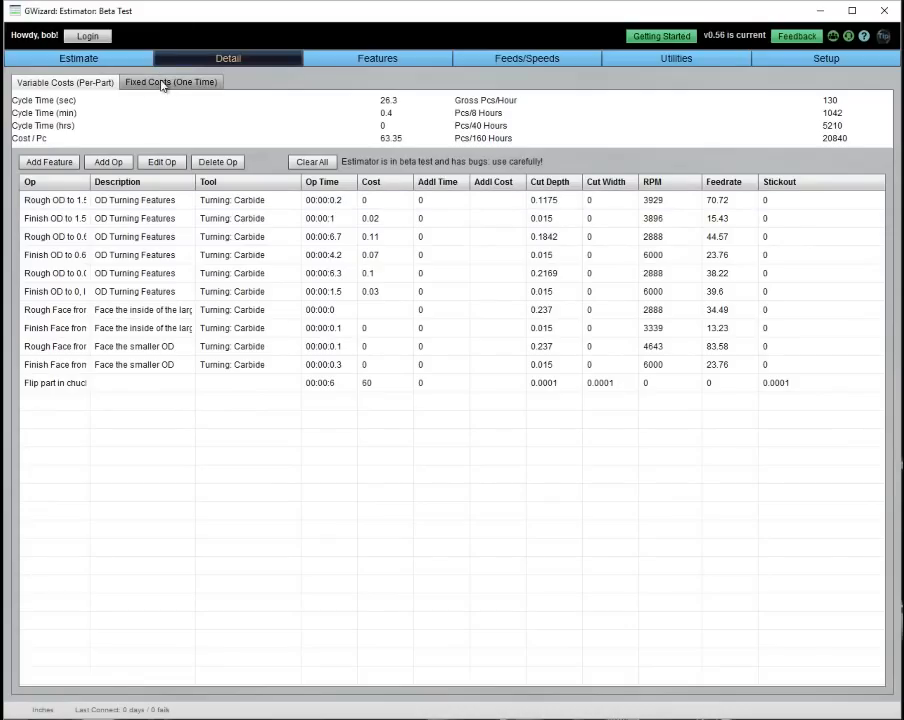
Set the facing feature's rough stock OD to 1.75, change its description to "Face the end", and recalculate it.
{"action": "left_click", "coordinate": [383, 59]}
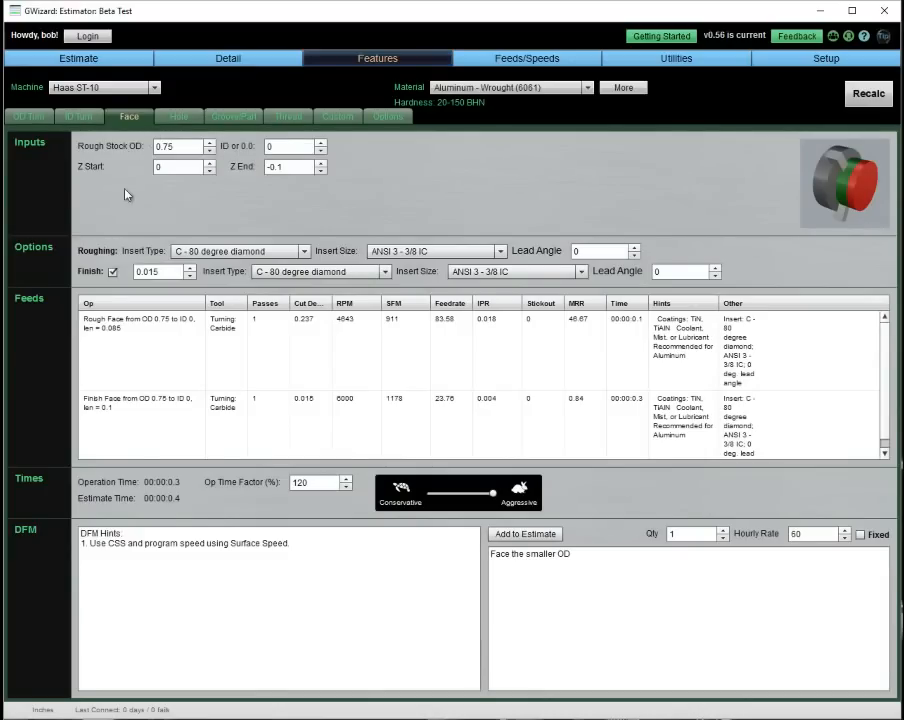
{"action": "double_click", "coordinate": [175, 147]}
{"action": "type", "text": "1.75"}
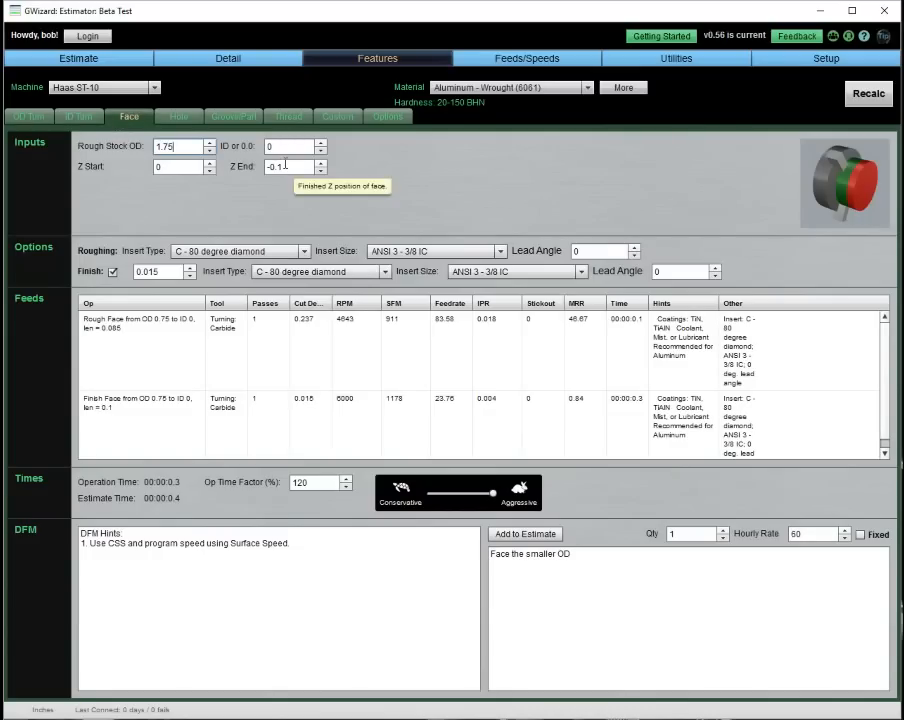
{"action": "left_click", "coordinate": [451, 456]}
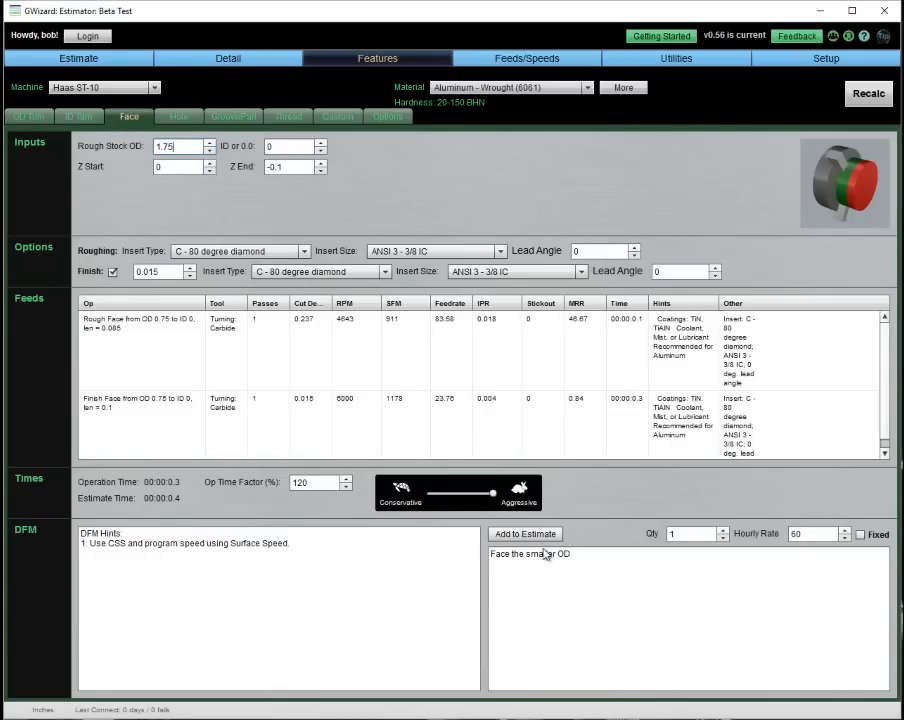
{"action": "left_click_drag", "start_coordinate": [526, 557], "coordinate": [583, 558]}
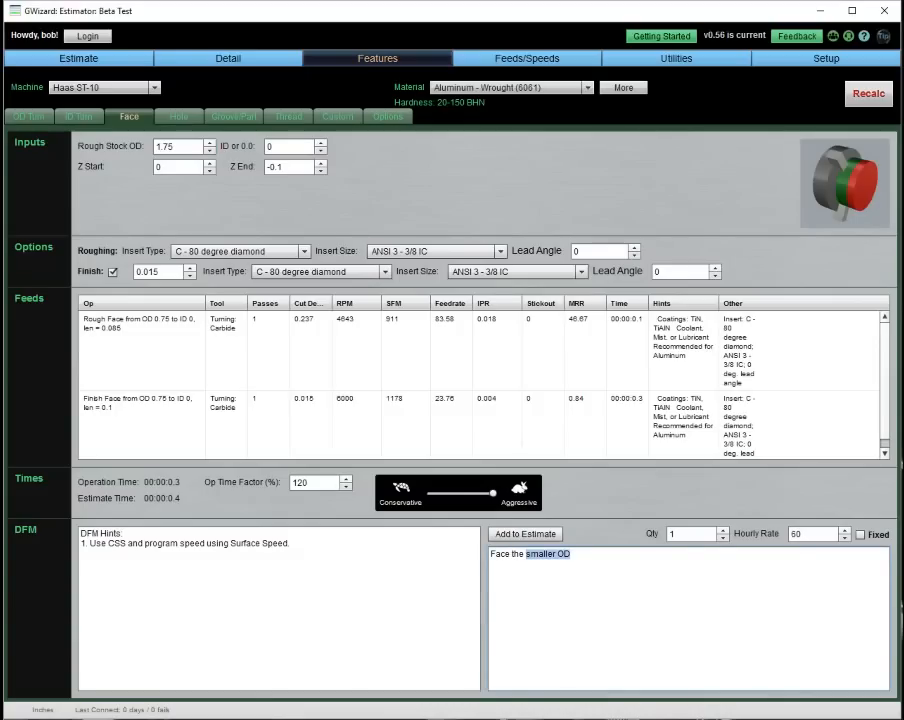
{"action": "type", "text": "end"}
{"action": "left_click", "coordinate": [870, 94]}
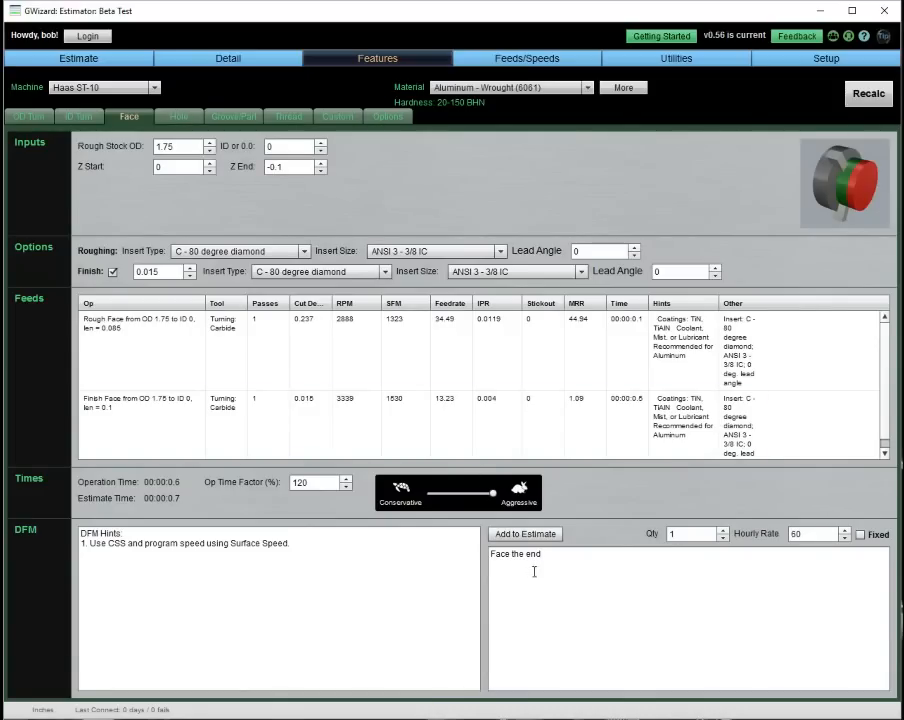
Replace the facing feature's description with one starting with "Radius".
{"action": "left_click_drag", "start_coordinate": [548, 556], "coordinate": [491, 556]}
{"action": "type", "text": "Radius"}
Calculate a groove/part feature with a part OD of 1.75.
{"action": "left_click", "coordinate": [234, 116]}
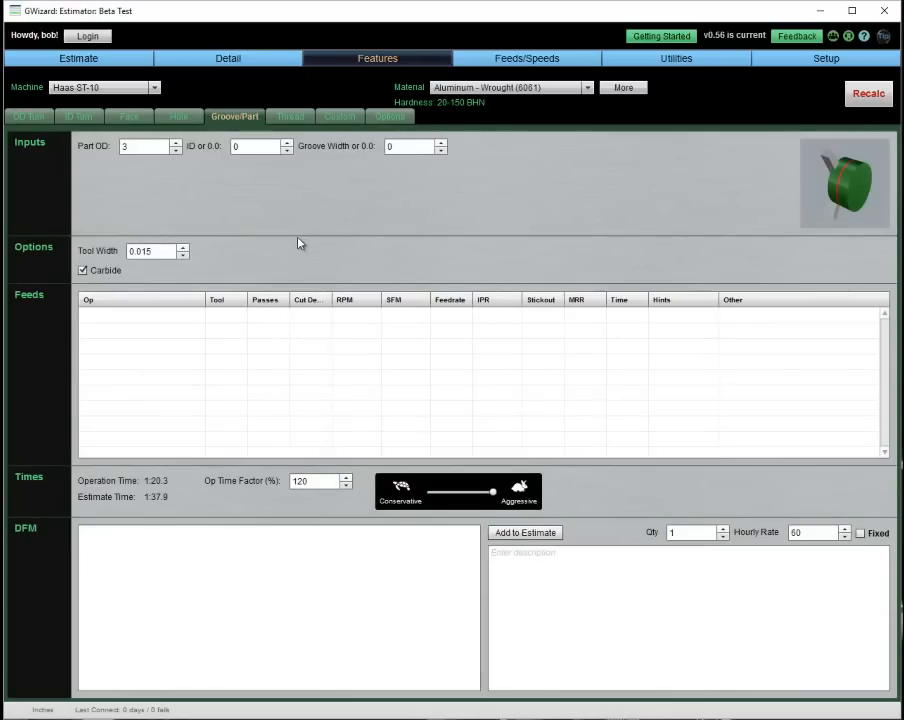
{"action": "left_click", "coordinate": [124, 147]}
{"action": "key", "text": "BackSpace"}
{"action": "type", "text": "1.75"}
{"action": "left_click", "coordinate": [868, 93]}
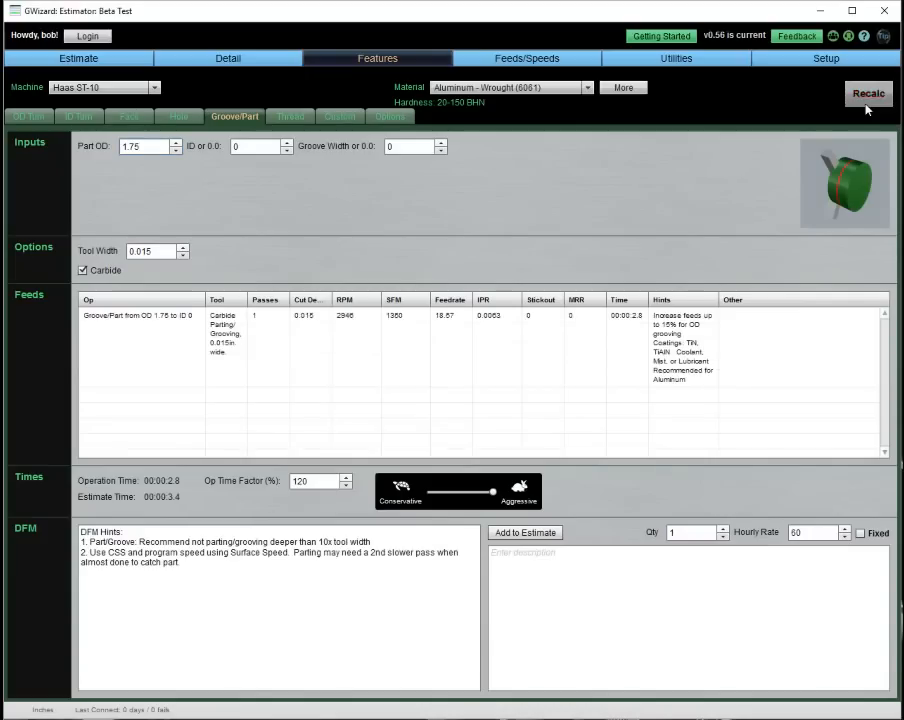
Describe the parting feature as "Part off" and add it to the estimate.
{"action": "left_click", "coordinate": [574, 552]}
{"action": "type", "text": "Part off"}
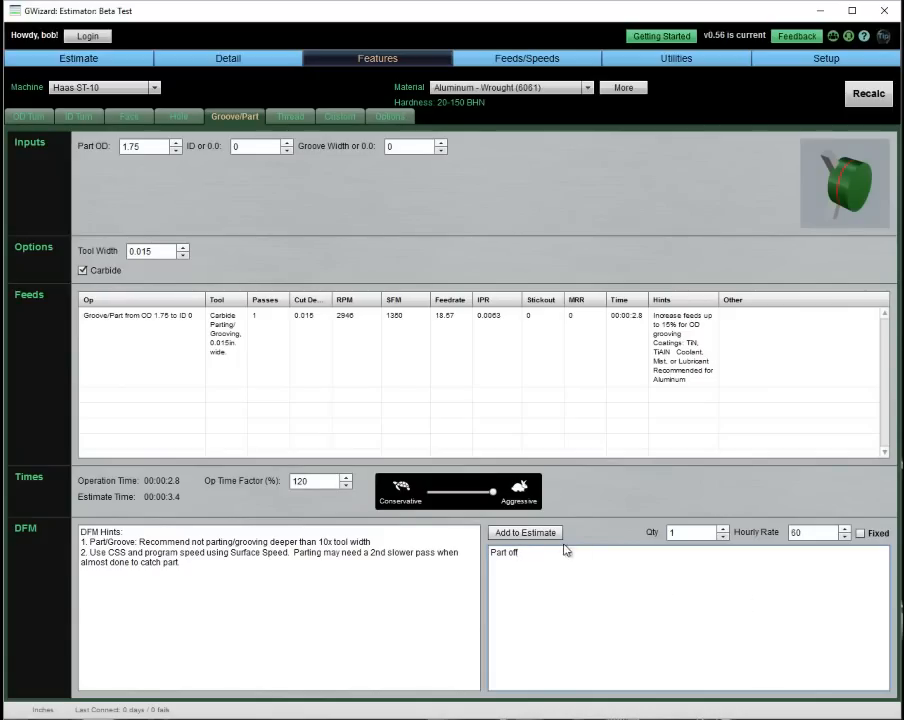
{"action": "left_click", "coordinate": [513, 529]}
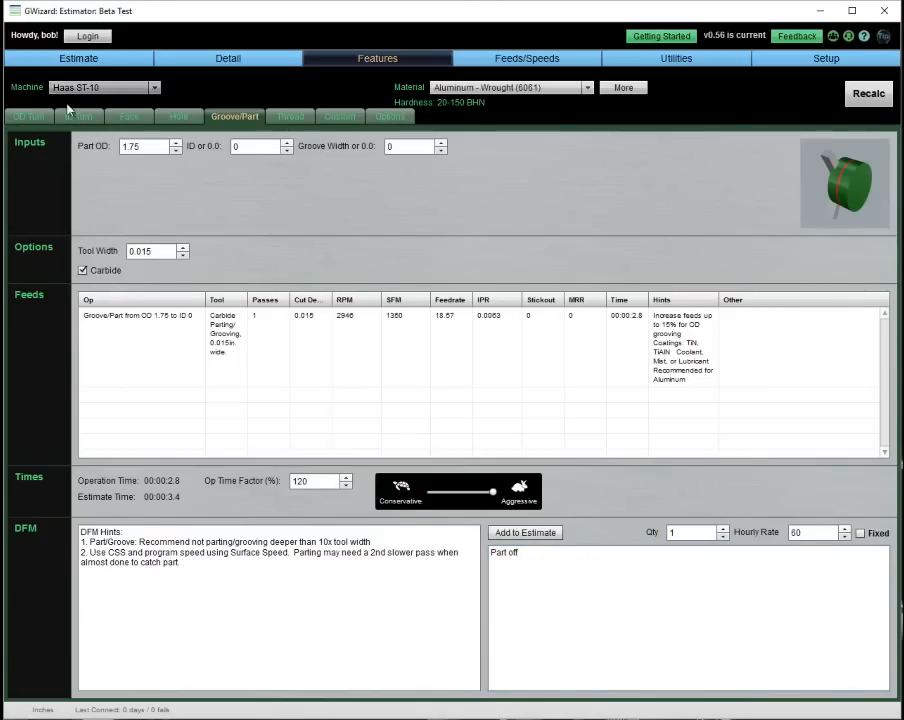
Examine the tools, operation times and costs of the turning, facing and parting operations in the per-part cost list.
{"action": "left_click", "coordinate": [201, 60]}
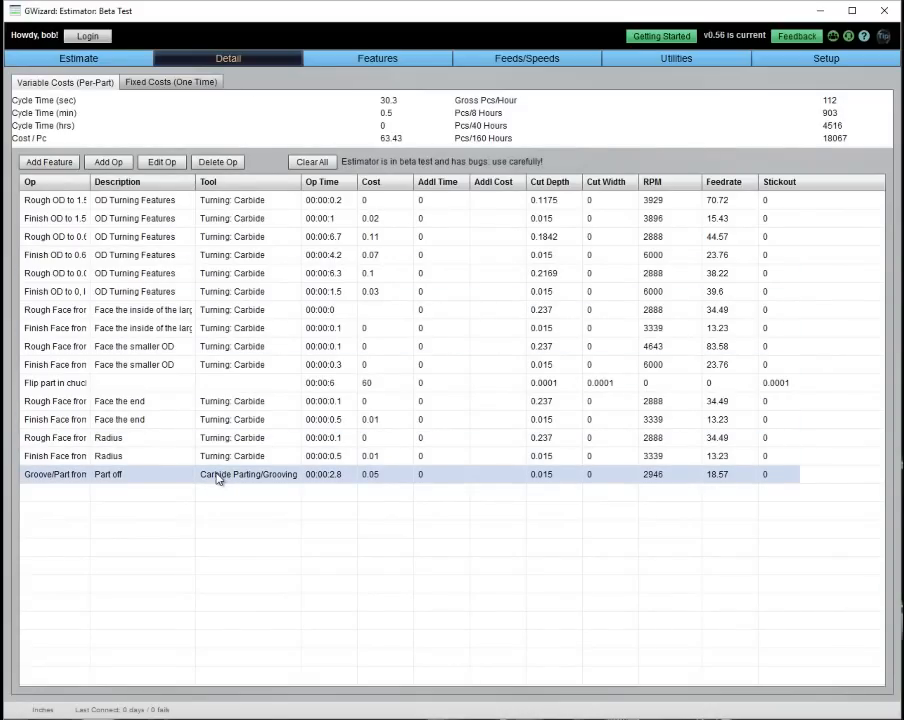
{"action": "left_click", "coordinate": [232, 199]}
{"action": "left_click", "coordinate": [230, 440]}
{"action": "left_click", "coordinate": [230, 458]}
{"action": "left_click", "coordinate": [234, 437]}
{"action": "left_click", "coordinate": [266, 347]}
{"action": "left_click", "coordinate": [306, 291]}
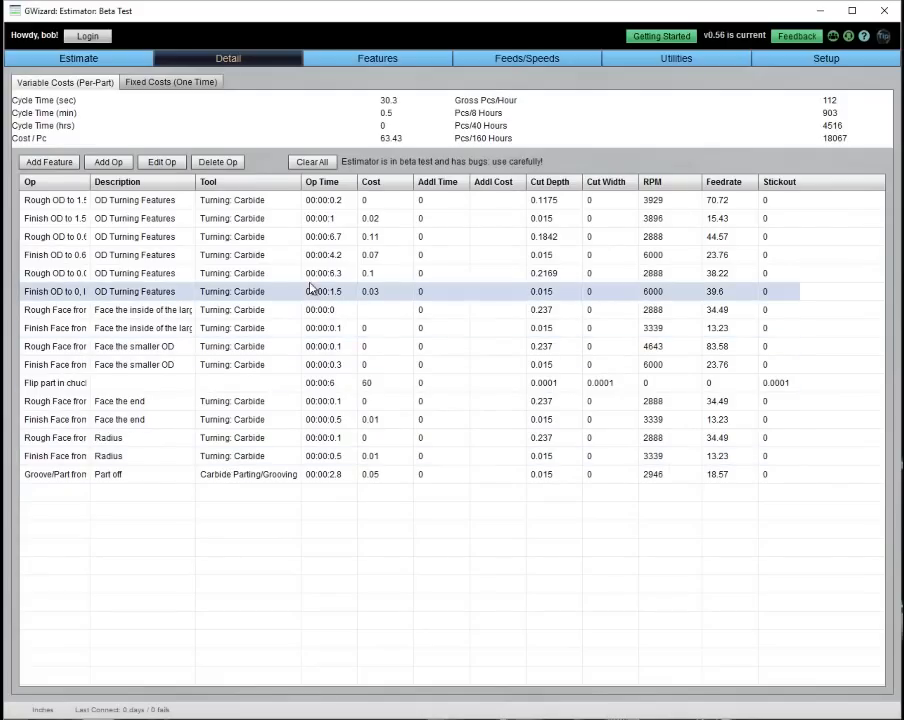
{"action": "left_click", "coordinate": [317, 279]}
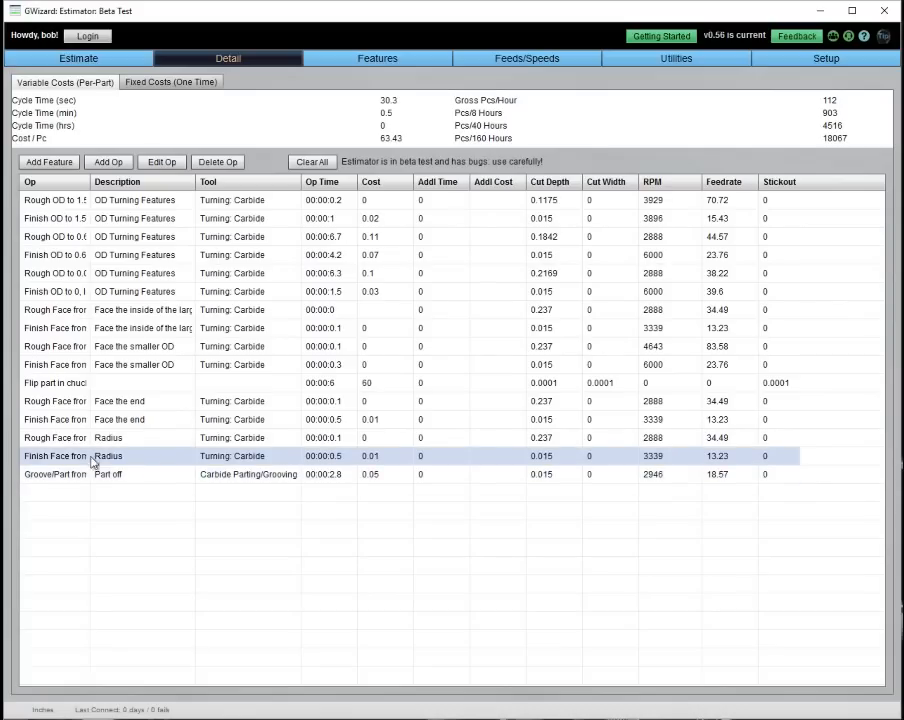
{"action": "left_click", "coordinate": [87, 480]}
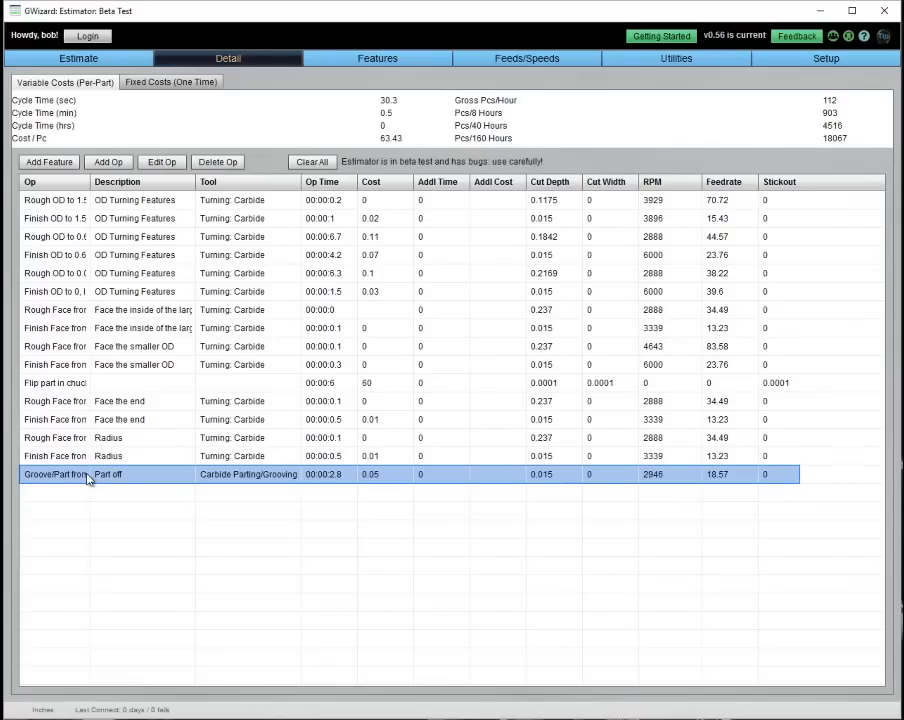
Delete the part-flipping operation from the per-part costs.
{"action": "left_click", "coordinate": [175, 387]}
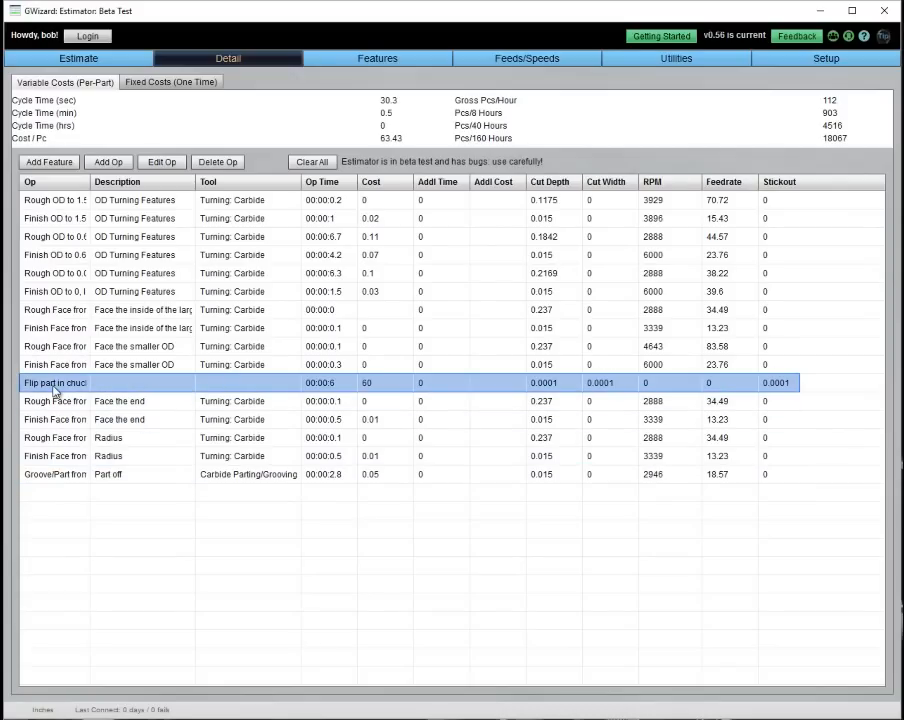
{"action": "left_click", "coordinate": [212, 162]}
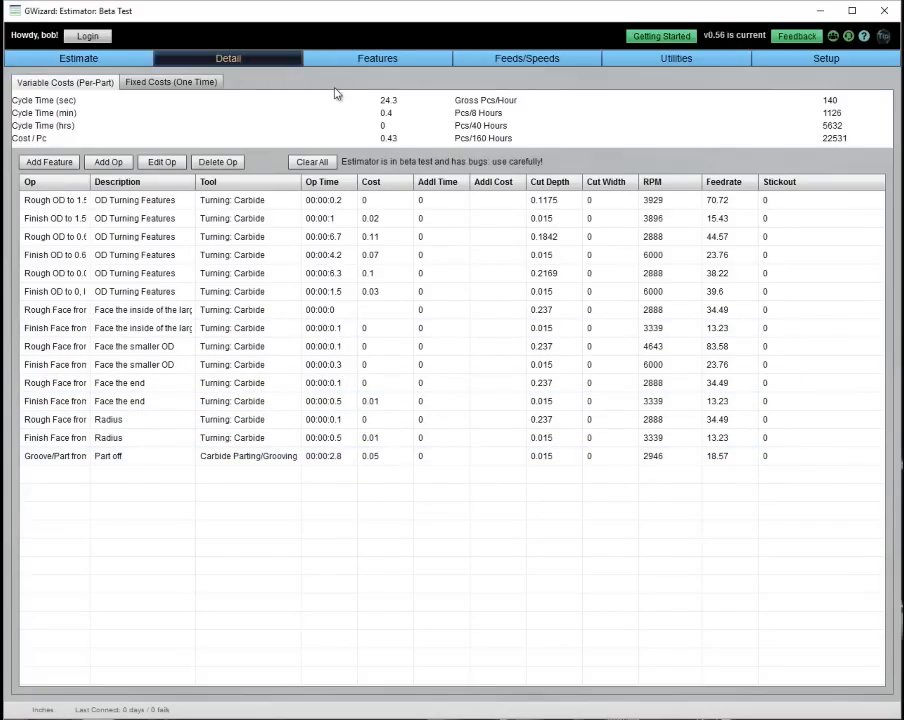
Start a Programming operation in the one-time fixed costs and have the features to program counted automatically.
{"action": "left_click", "coordinate": [376, 58]}
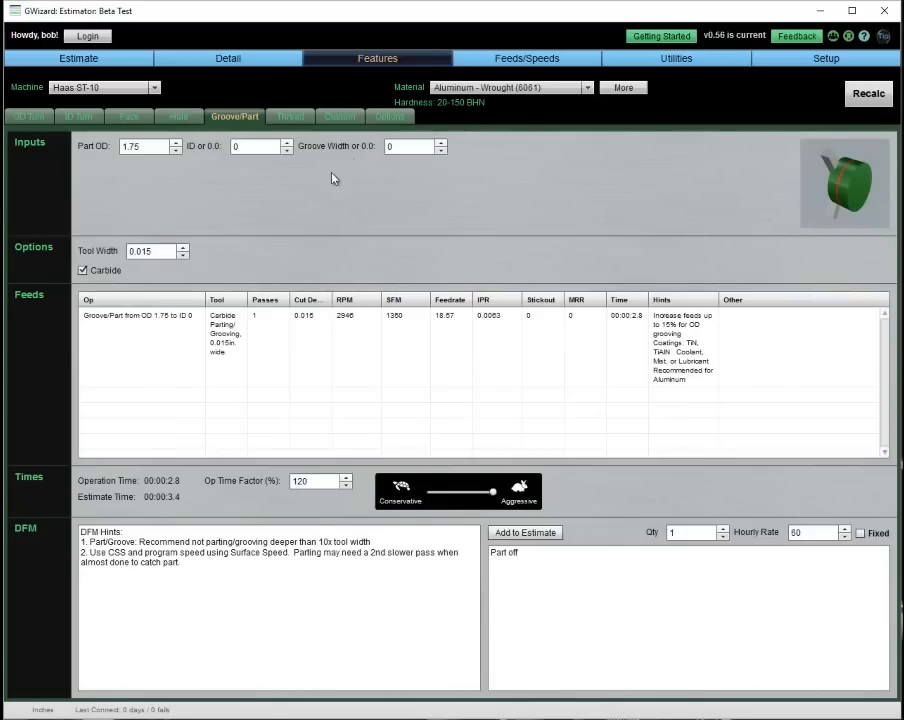
{"action": "left_click", "coordinate": [200, 58]}
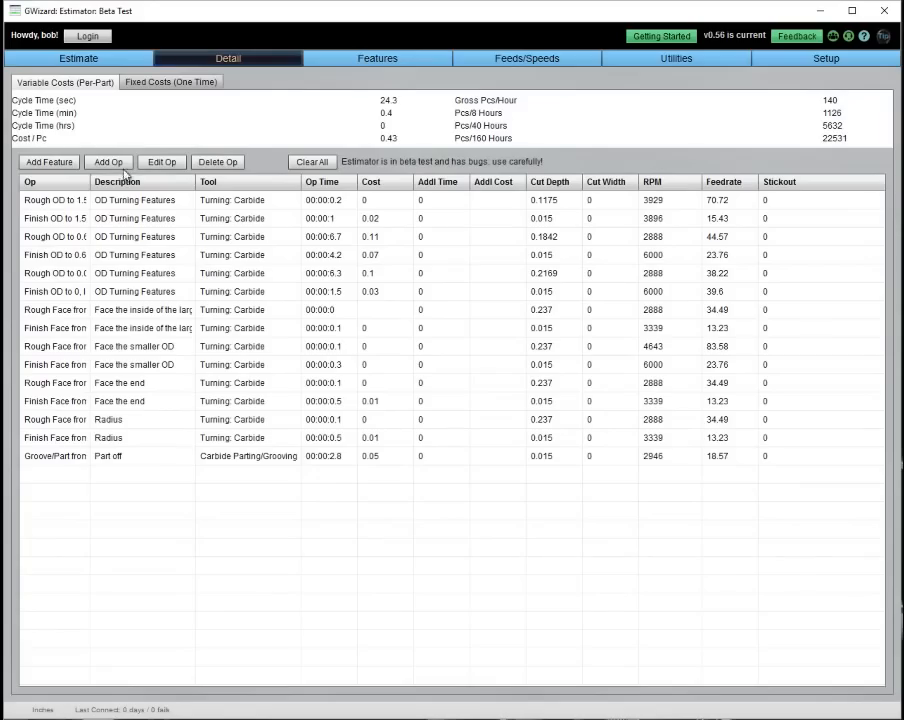
{"action": "left_click", "coordinate": [150, 82]}
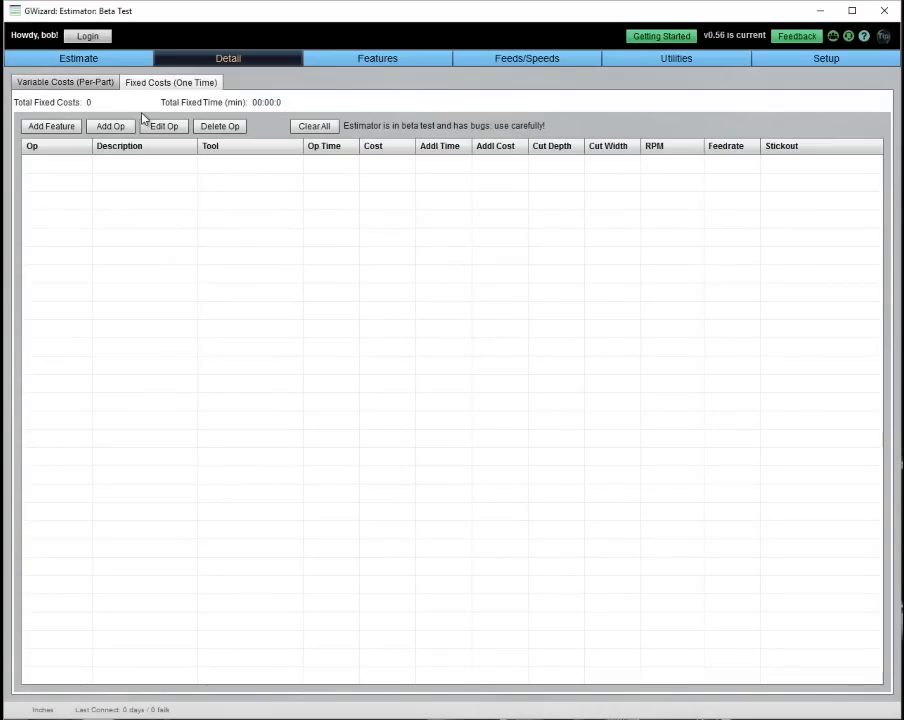
{"action": "left_click", "coordinate": [113, 126]}
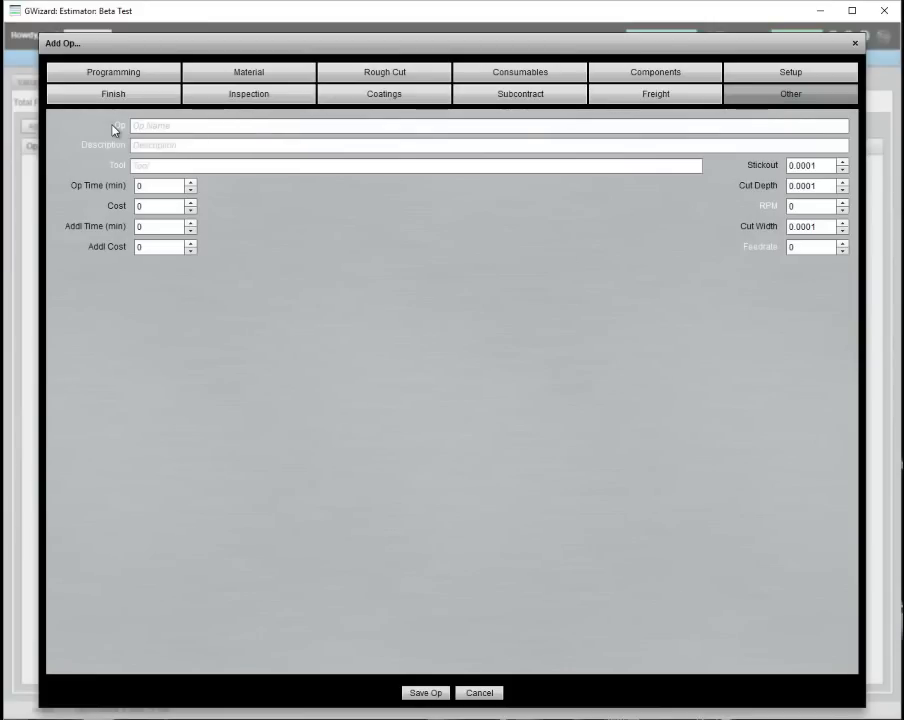
{"action": "left_click", "coordinate": [119, 74]}
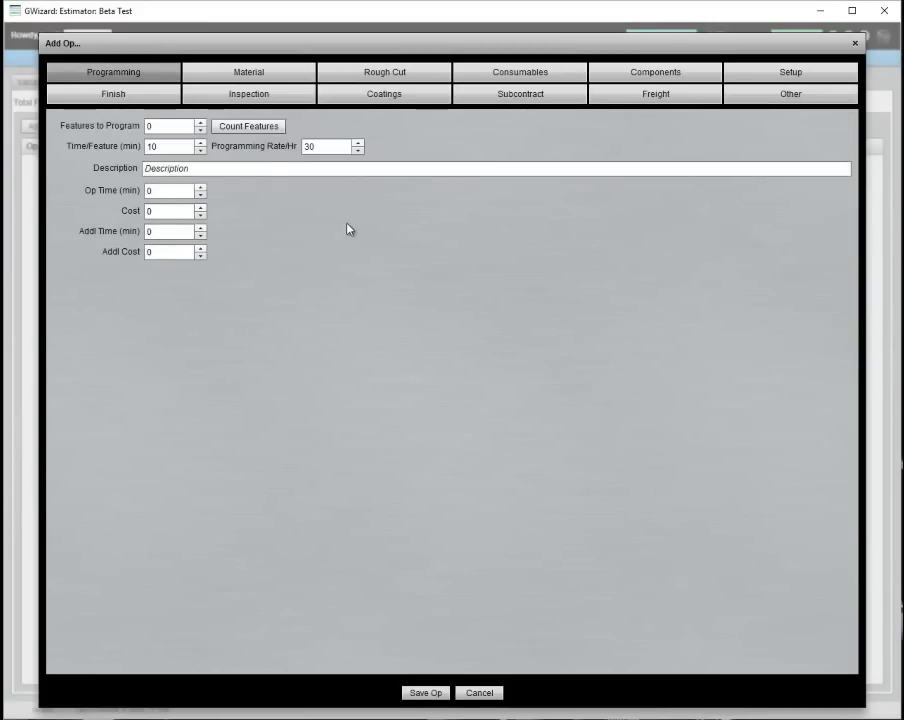
{"action": "left_click", "coordinate": [272, 126]}
Describe the programming operation as "CADCAM Programming Time" and save it to the fixed costs.
{"action": "left_click", "coordinate": [176, 170]}
{"action": "type", "text": "CADC"}
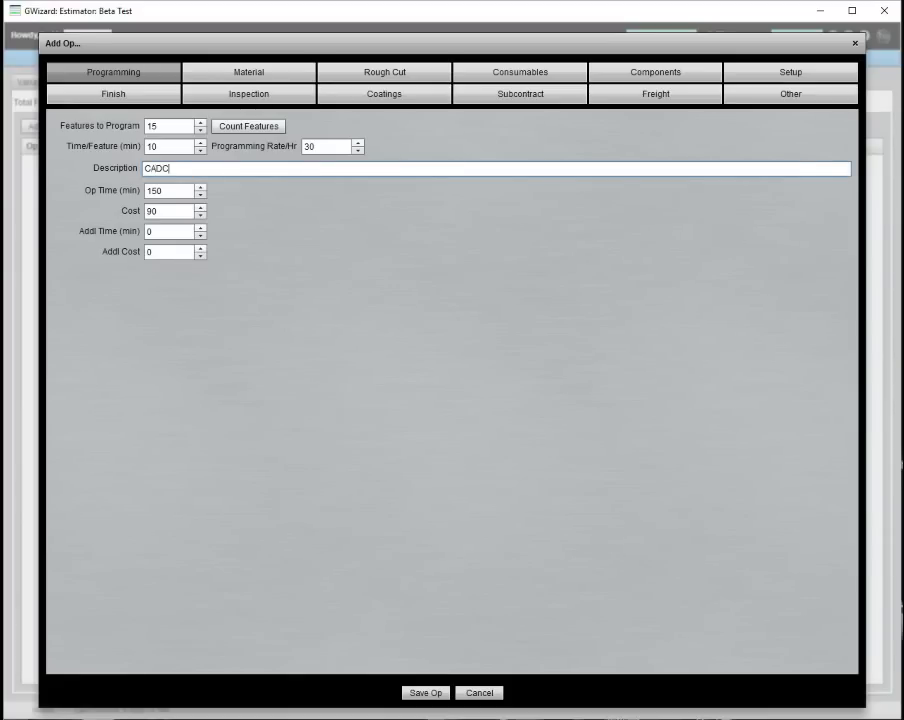
{"action": "type", "text": "AM Programming Time"}
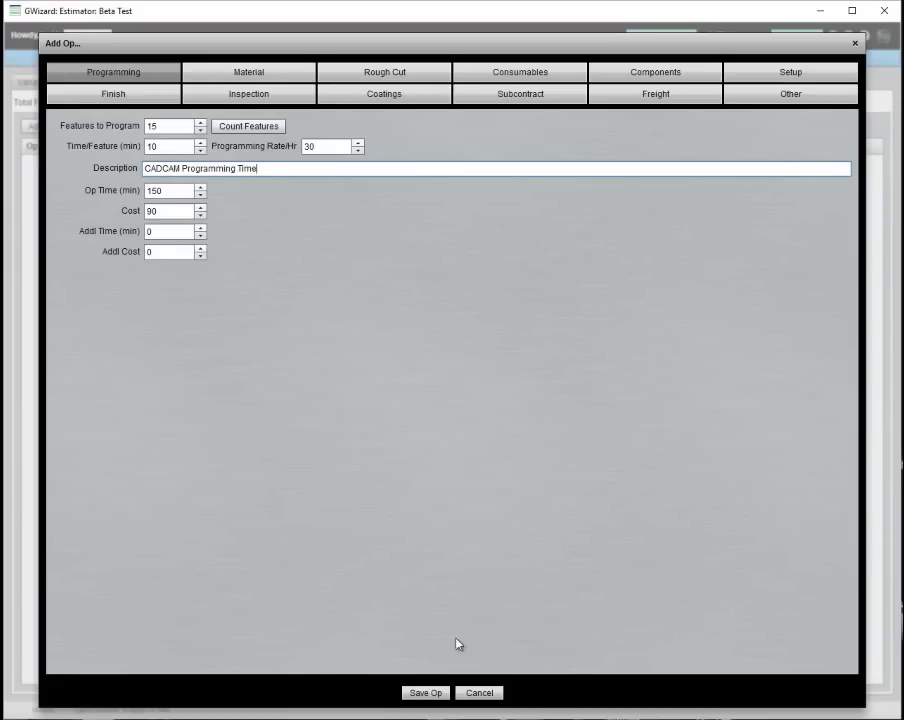
{"action": "left_click", "coordinate": [424, 692]}
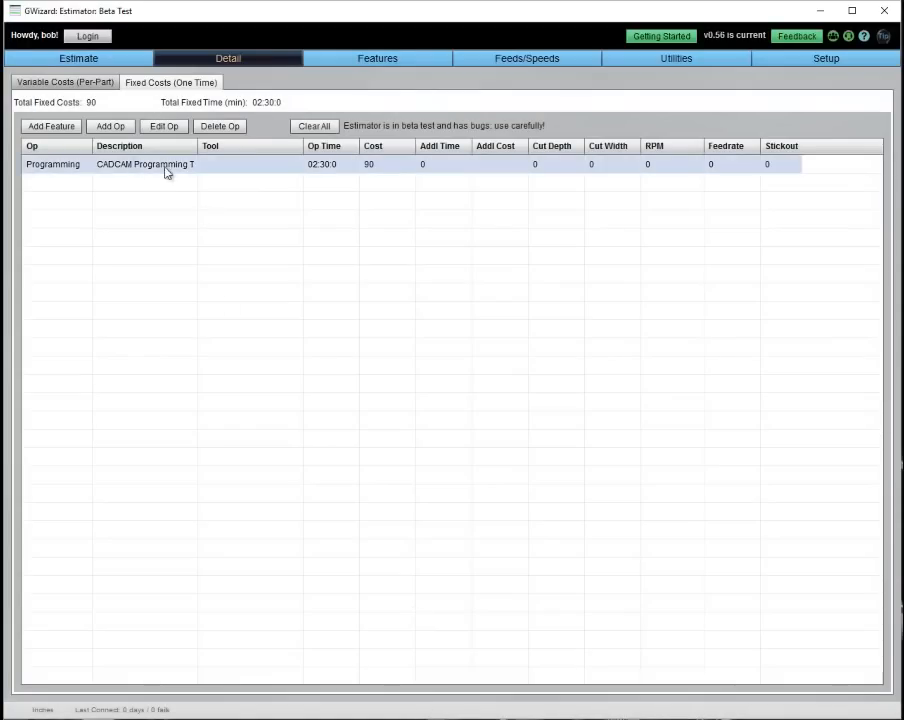
Review the per-part costs and the overall estimate summary.
{"action": "left_click", "coordinate": [89, 86]}
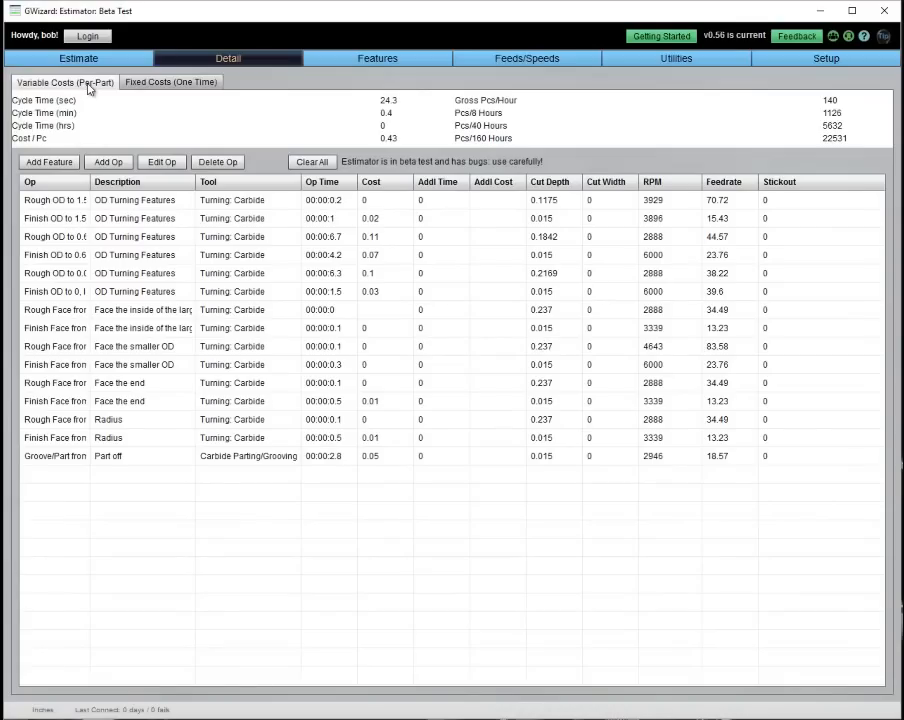
{"action": "left_click", "coordinate": [104, 60]}
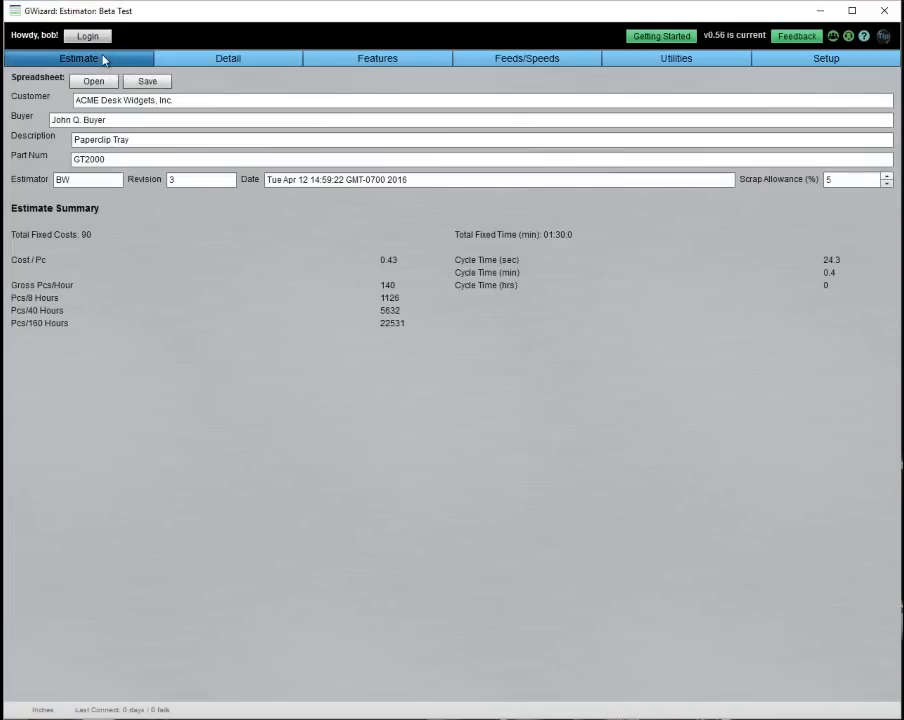